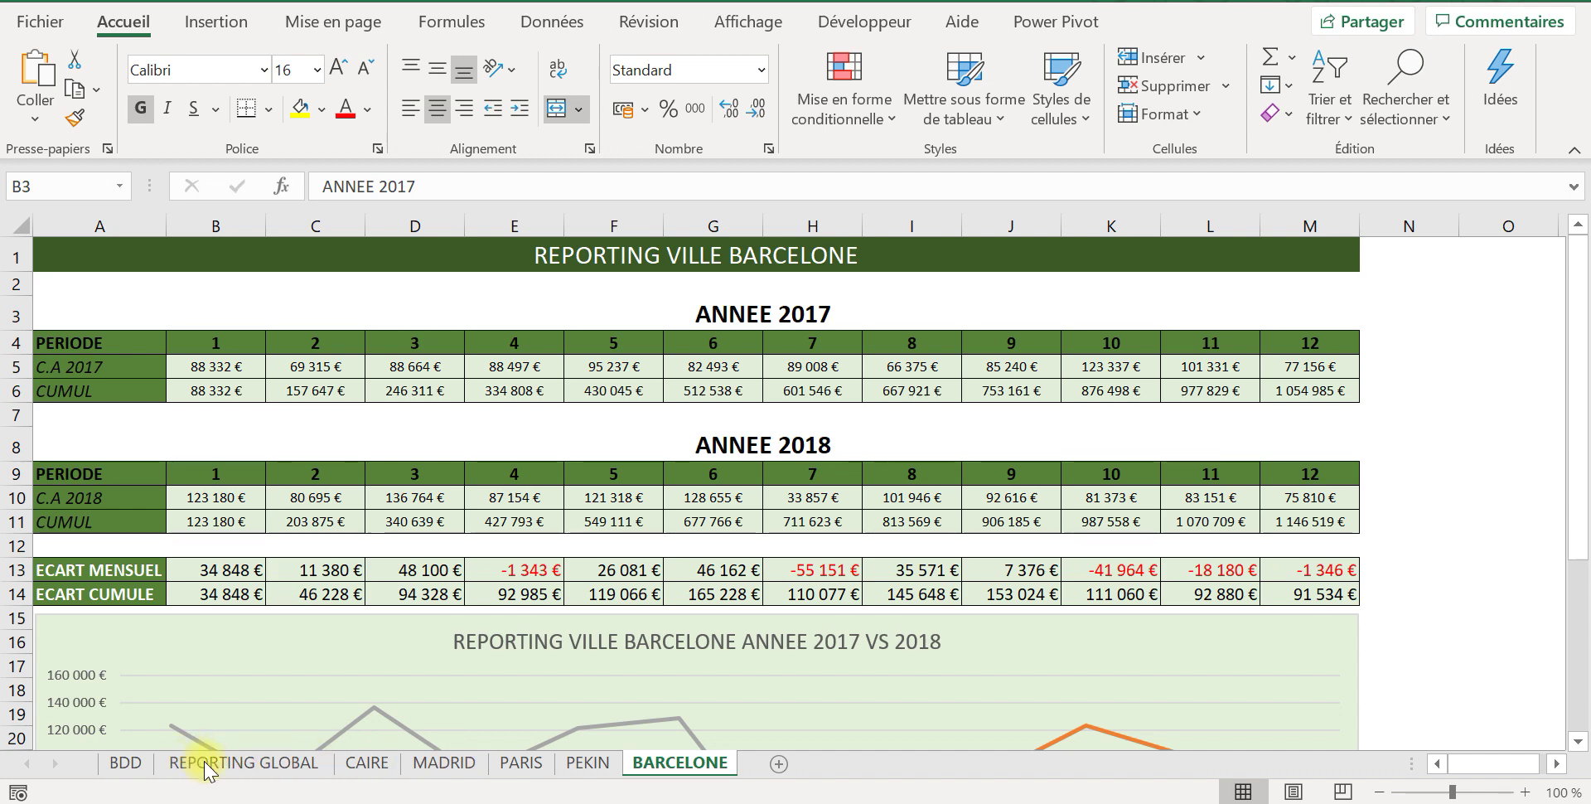
Browse the BDD, REPORTING GLOBAL, CAIRE, MADRID and PARIS sheets
click(128, 762)
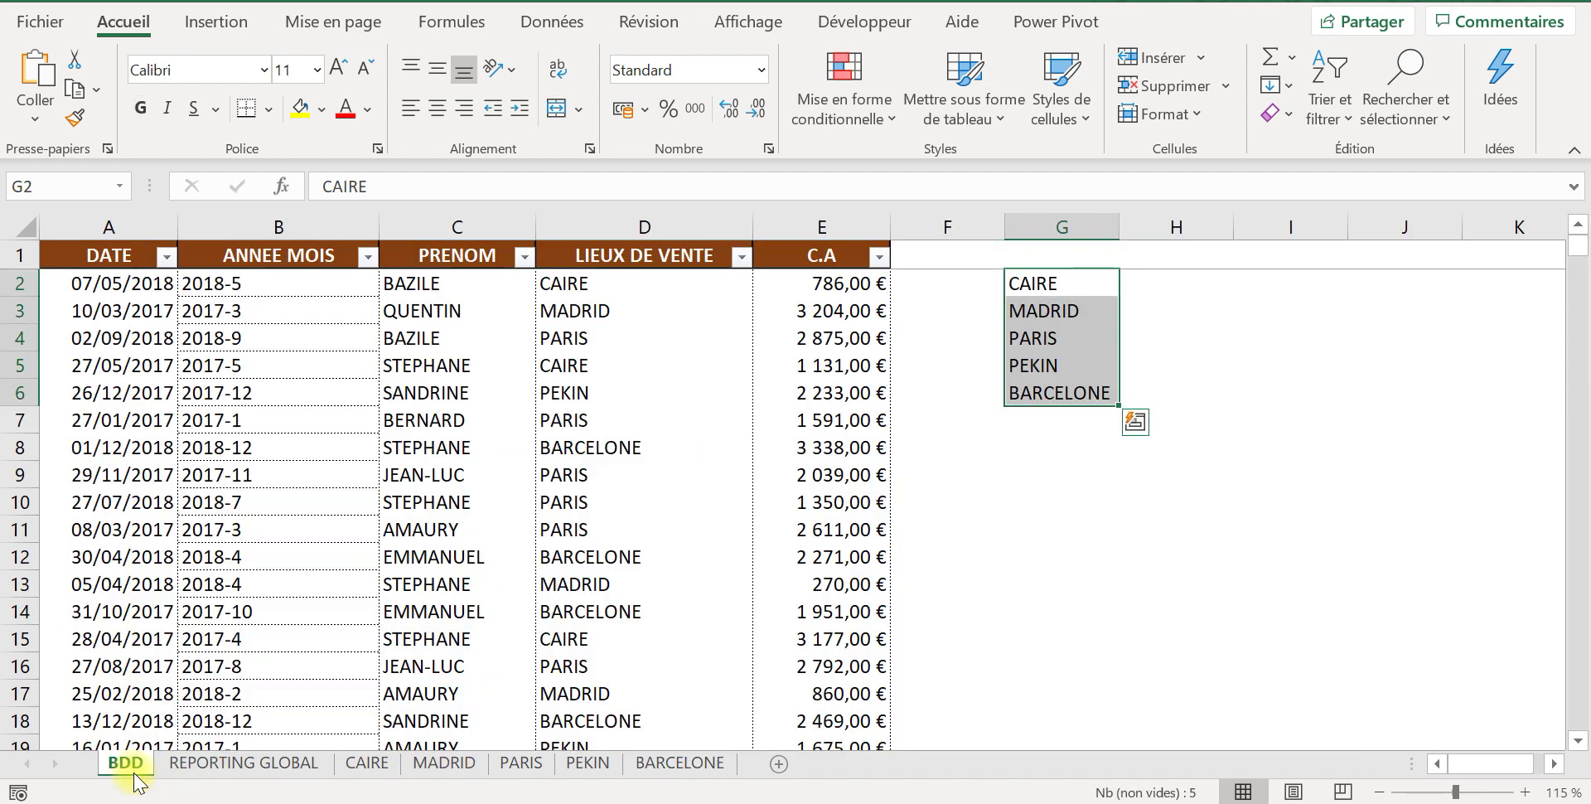
click(210, 766)
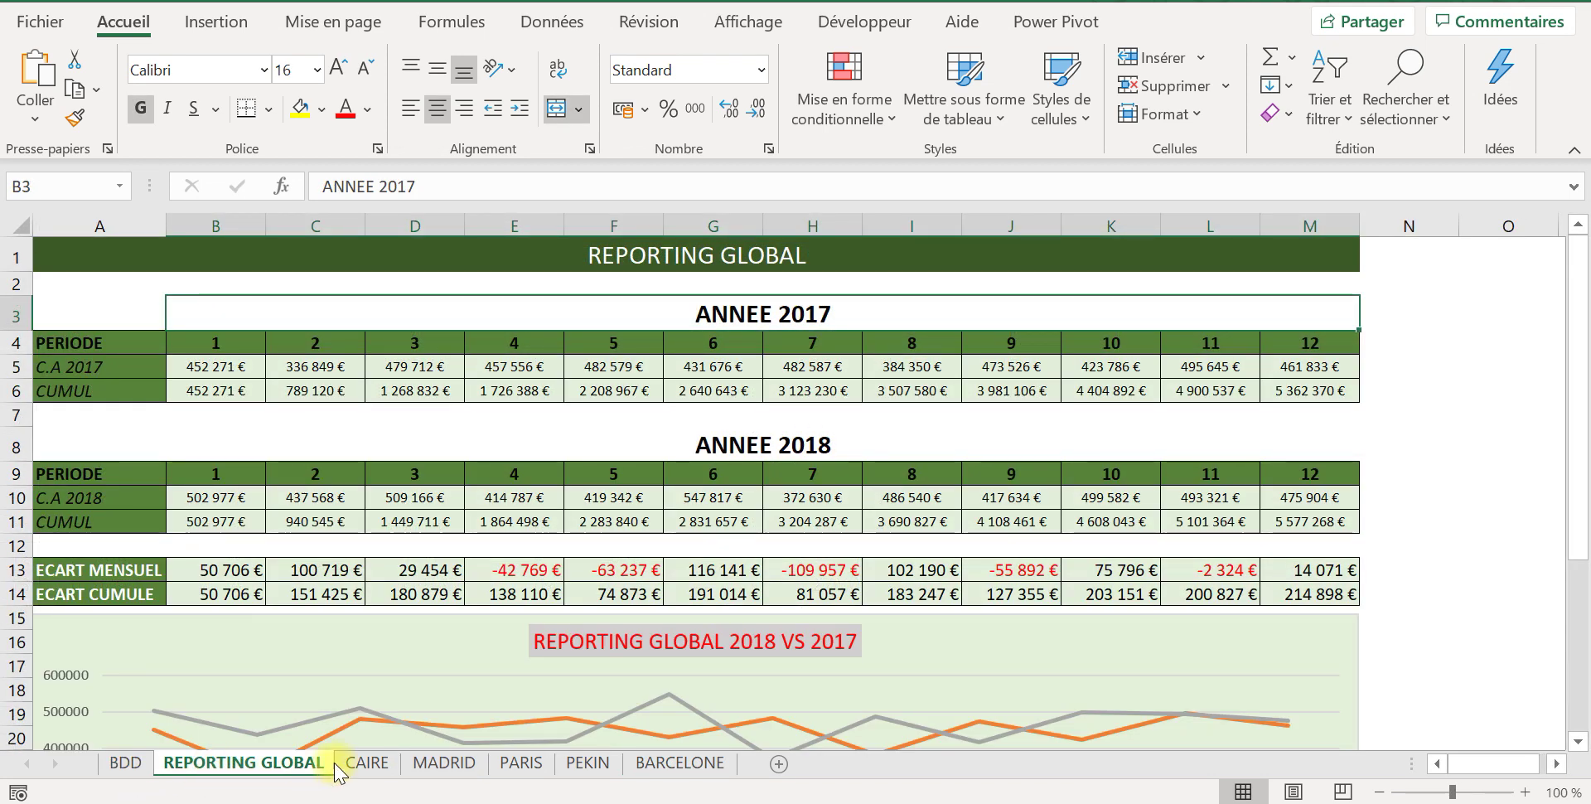
click(366, 764)
click(444, 764)
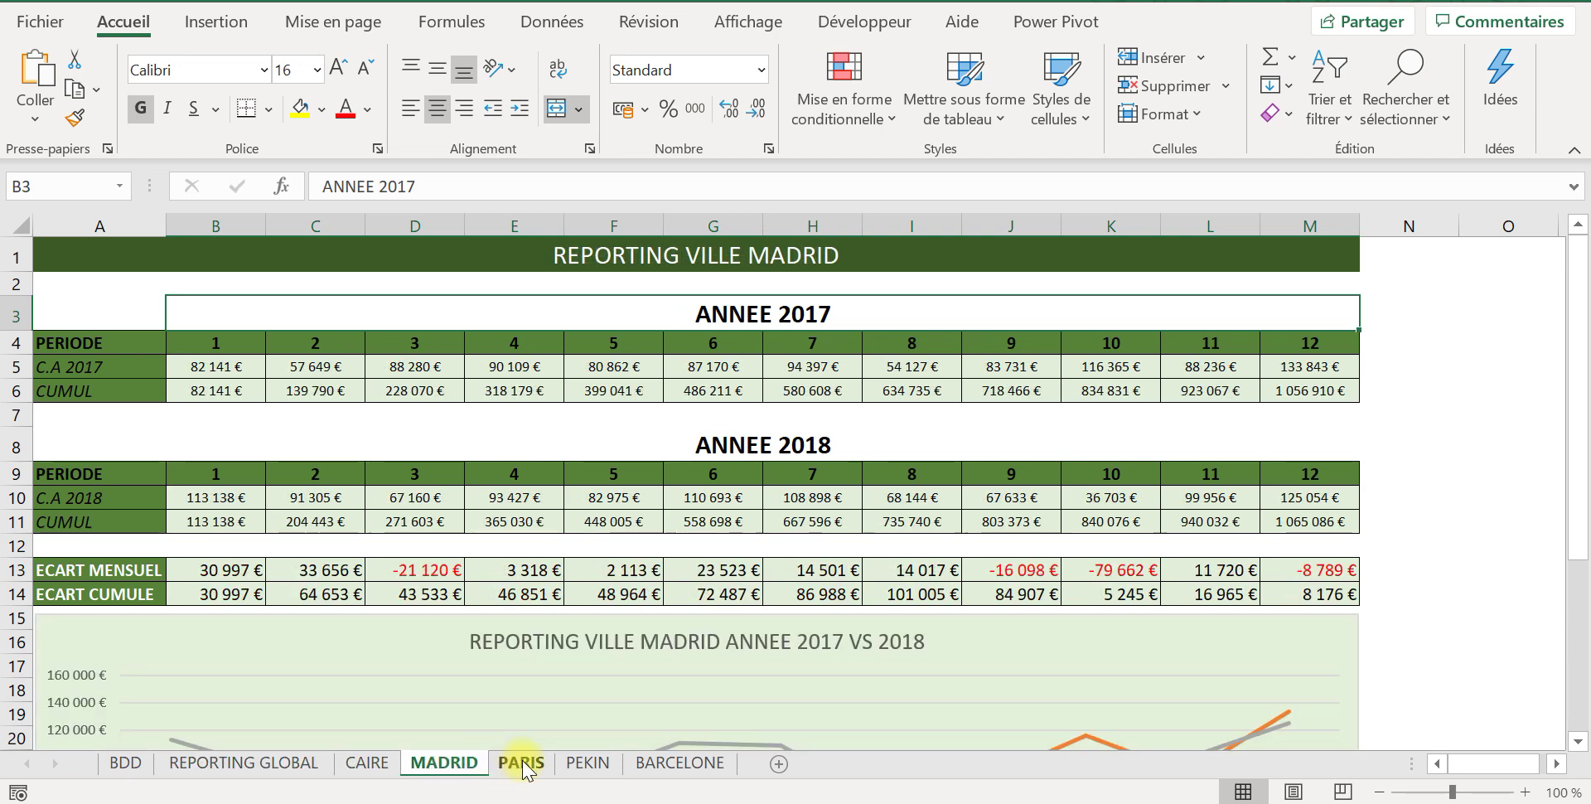
click(524, 764)
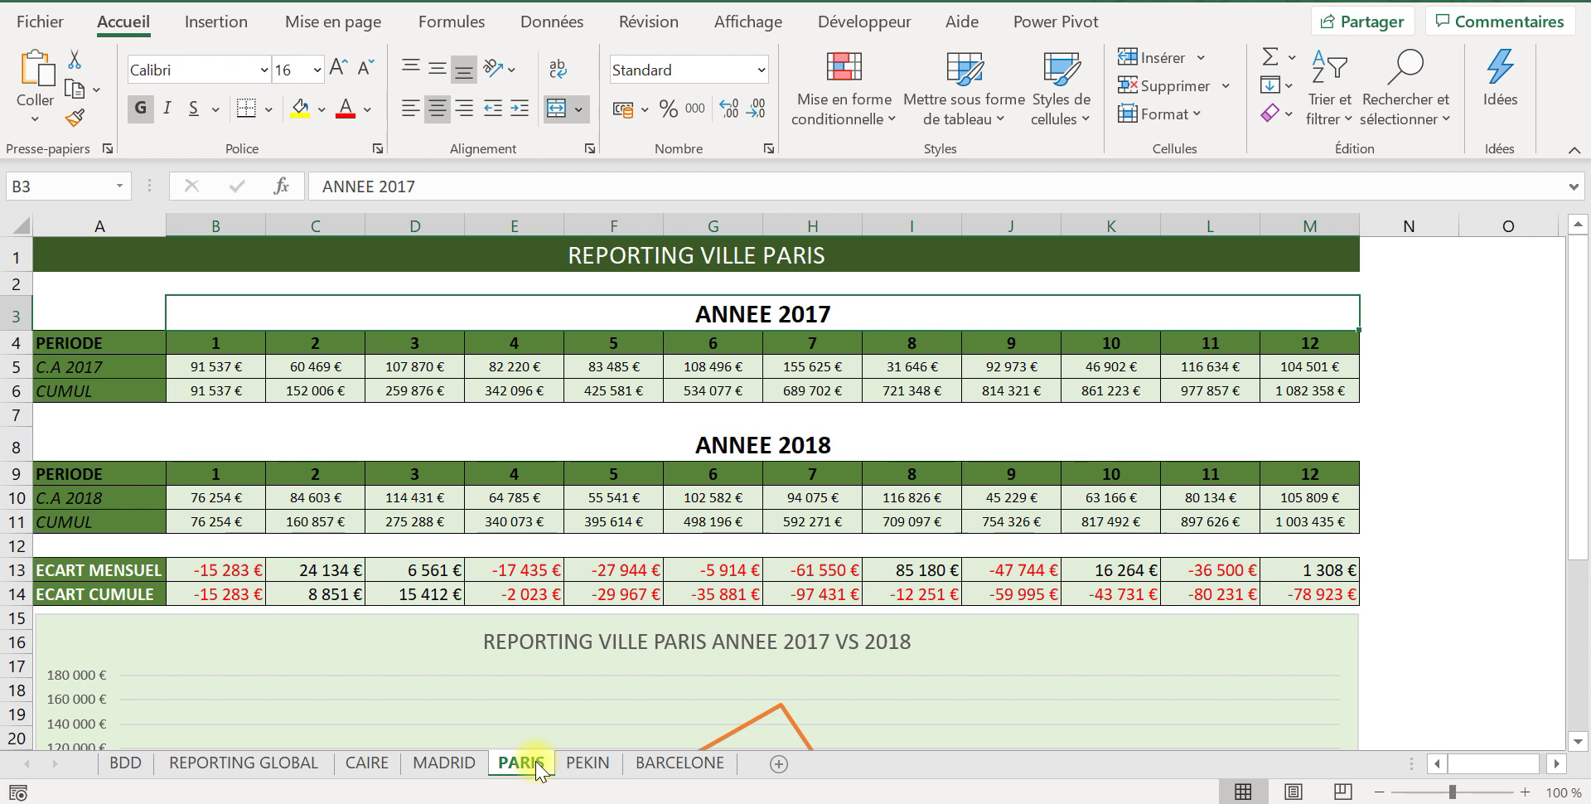
Group and ungroup the city sheets, then select cell B2 on the CAIRE sheet
ctrl+click(257, 765)
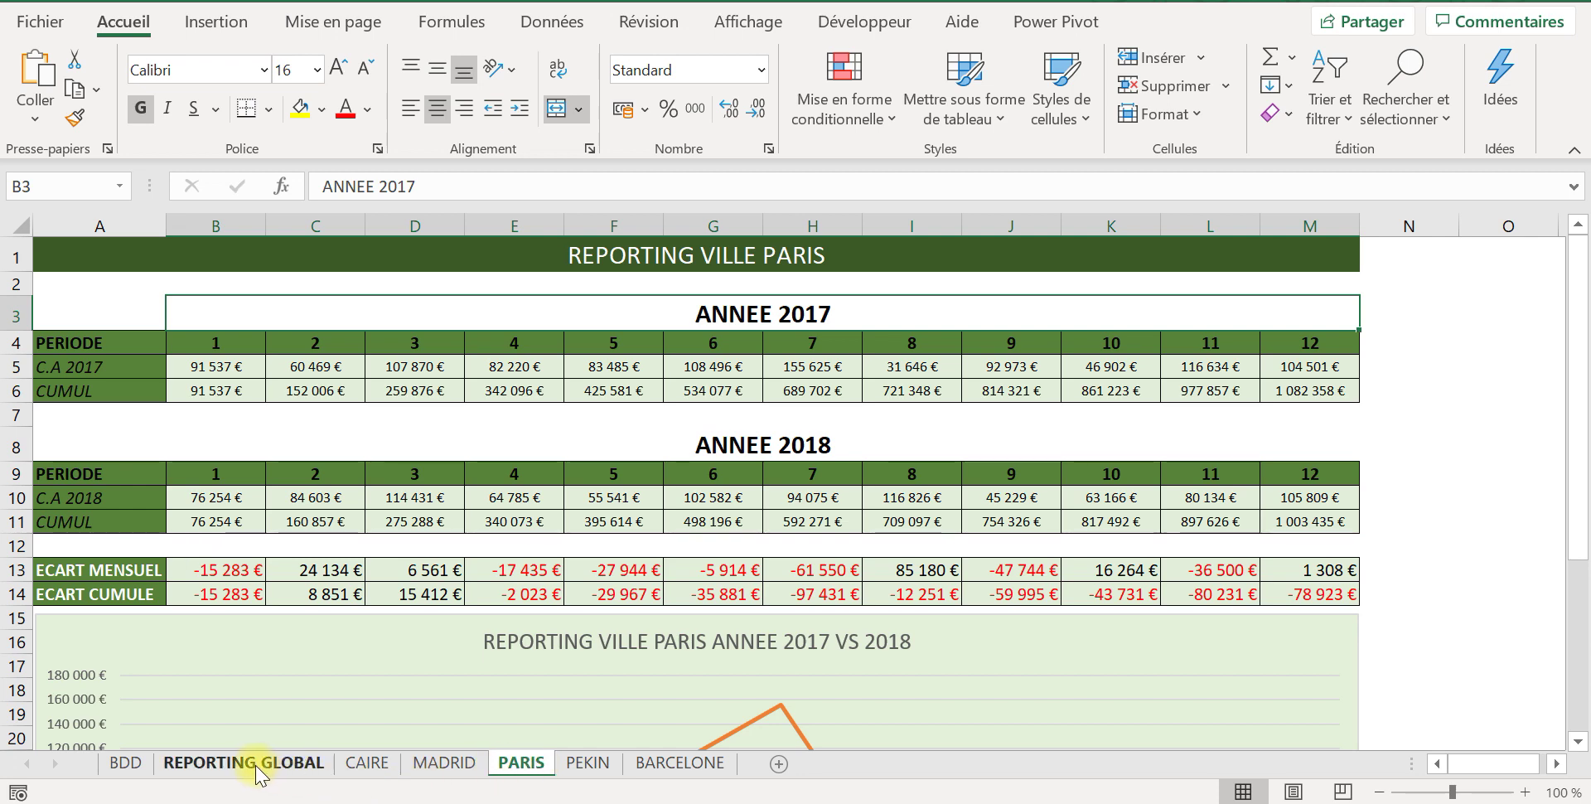
click(259, 772)
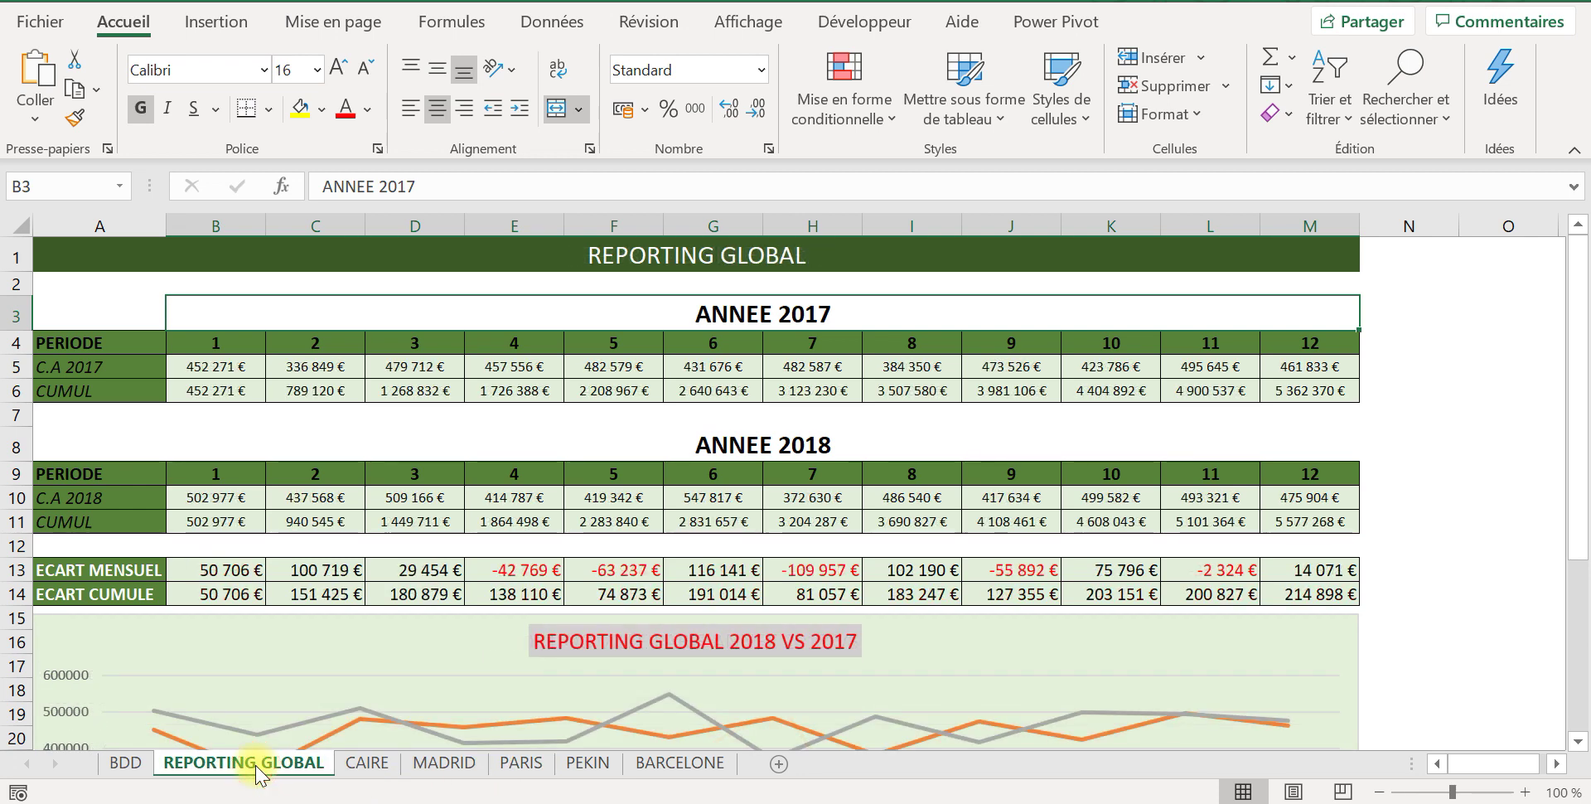
click(696, 773)
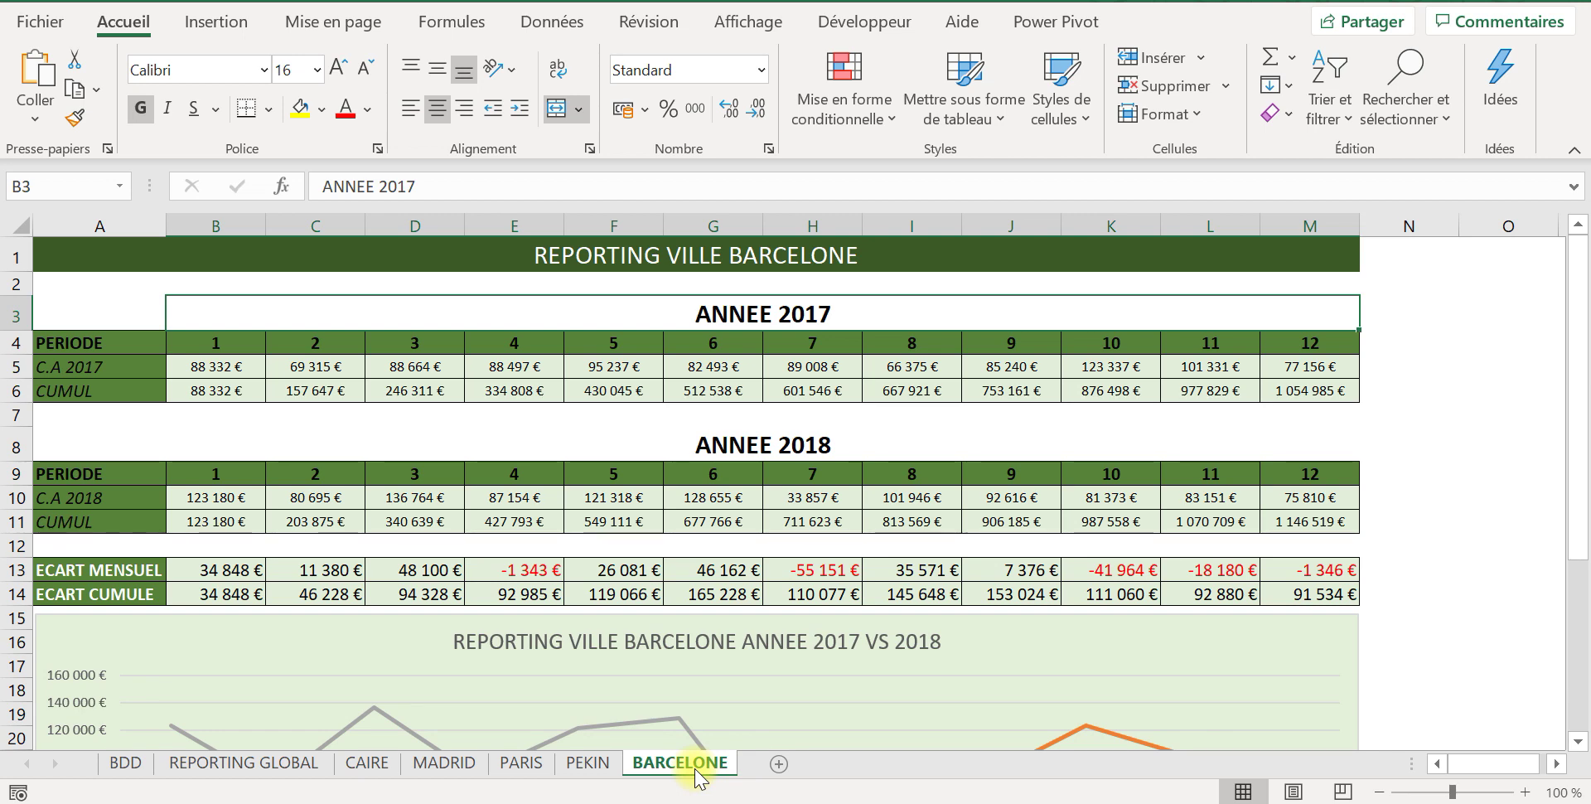
ctrl+click(582, 775)
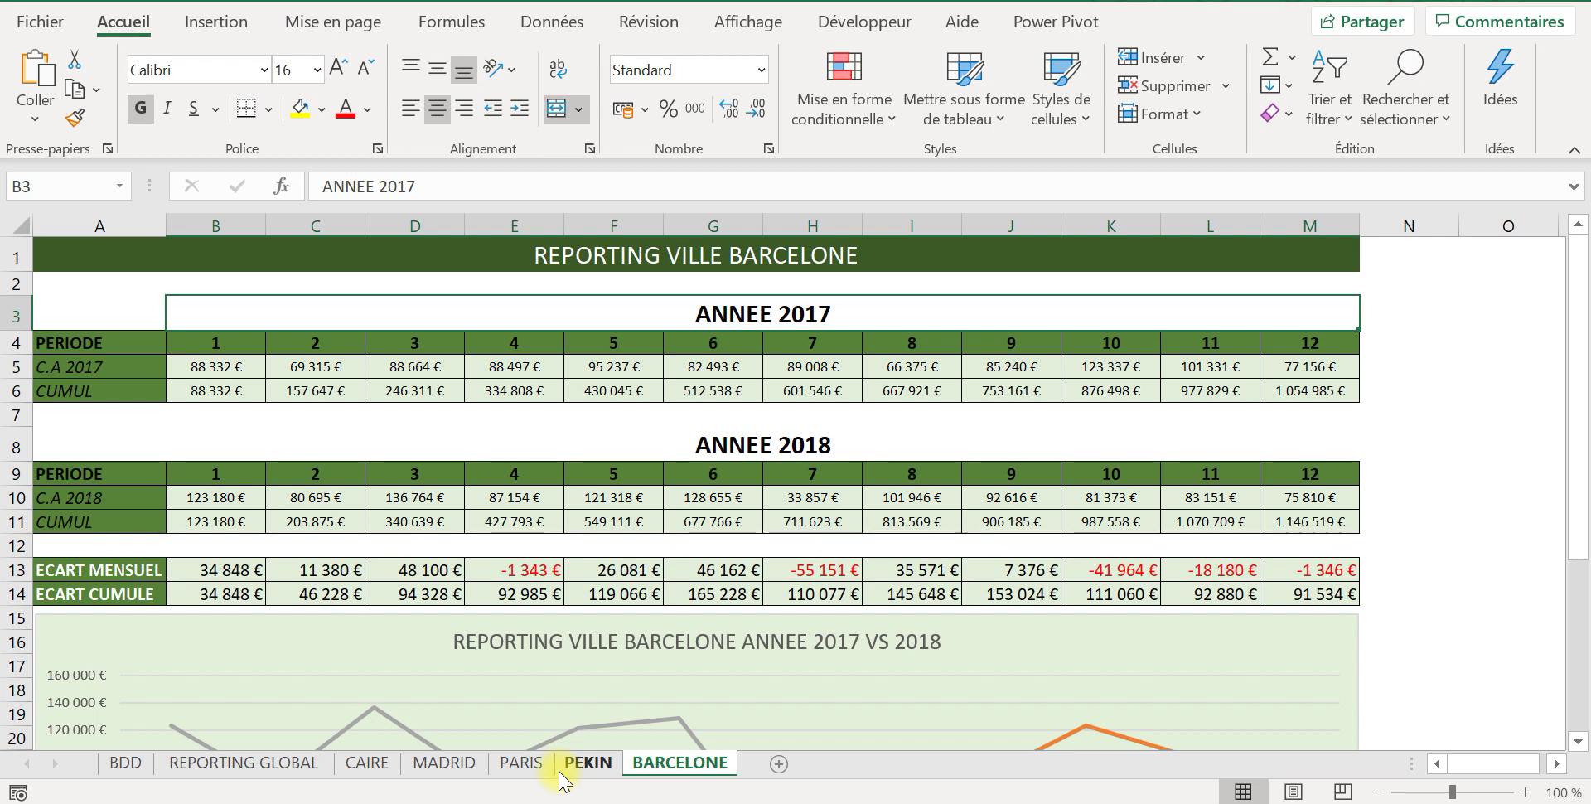
click(274, 764)
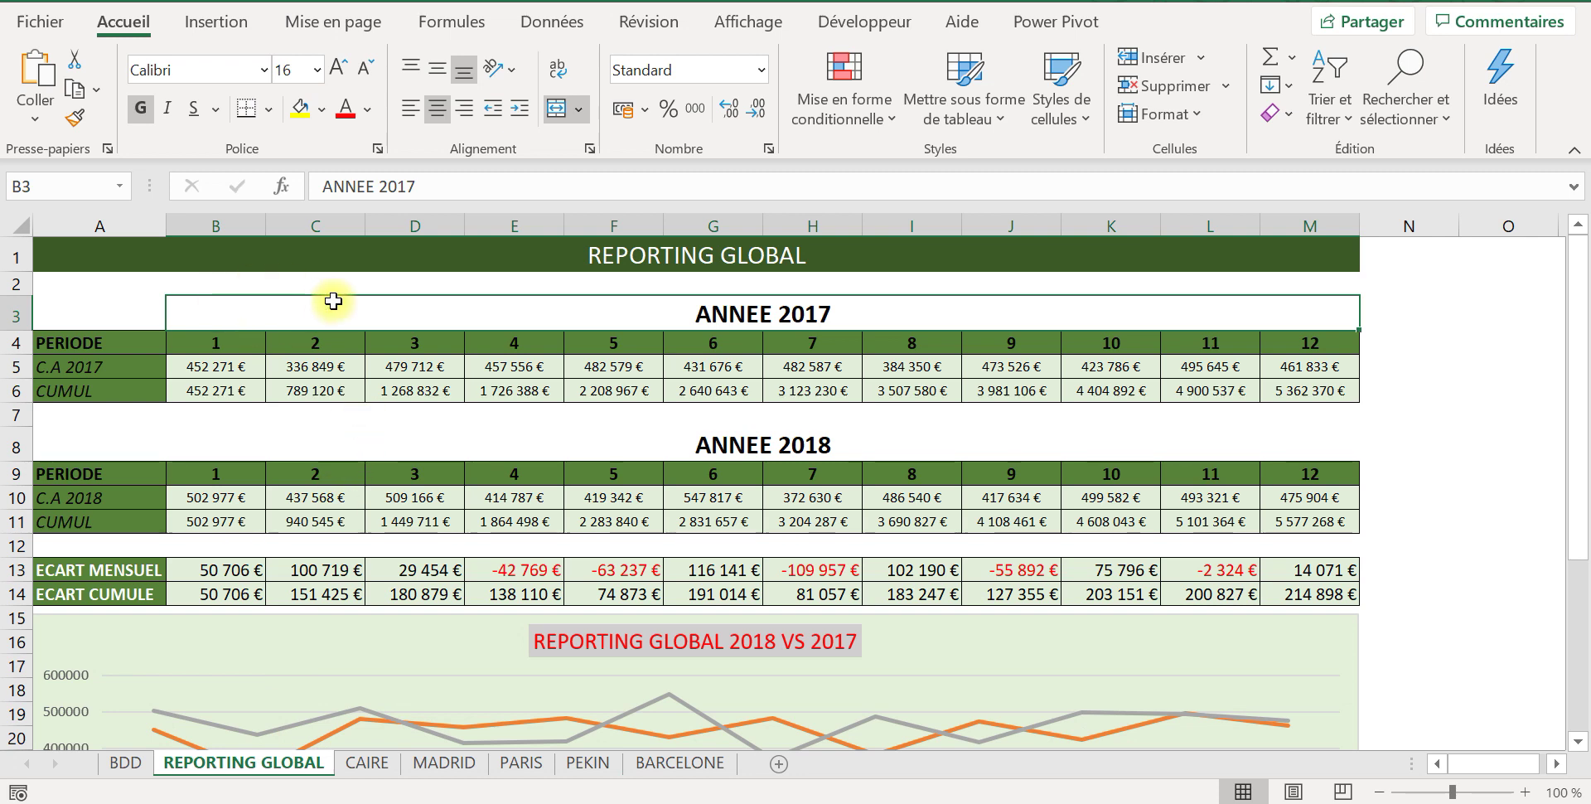
click(366, 763)
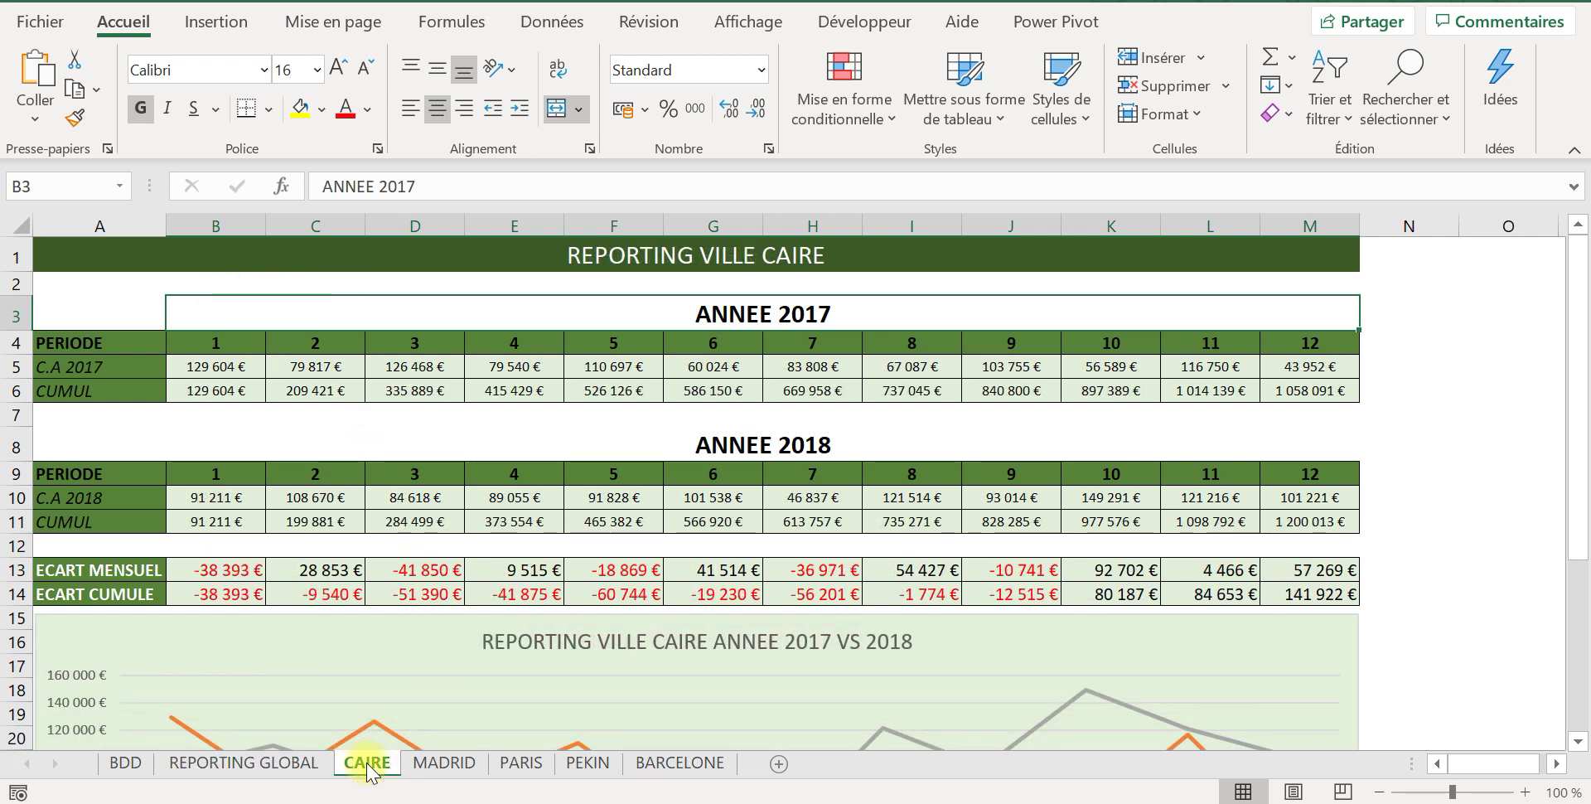
click(262, 286)
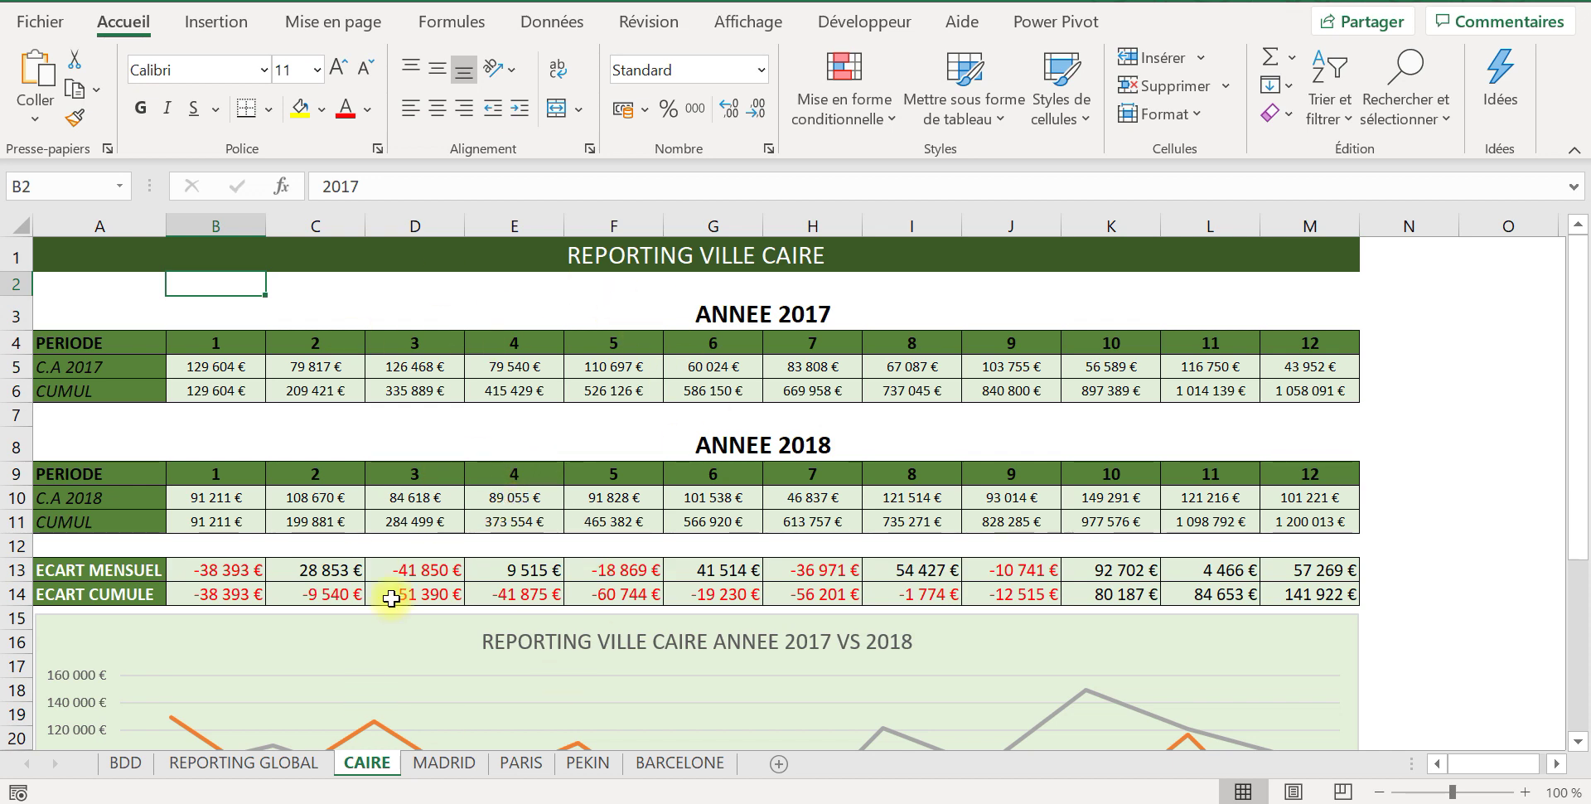
Switch cell A2's city to MADRID and zoom the sheet out to 80%
click(114, 284)
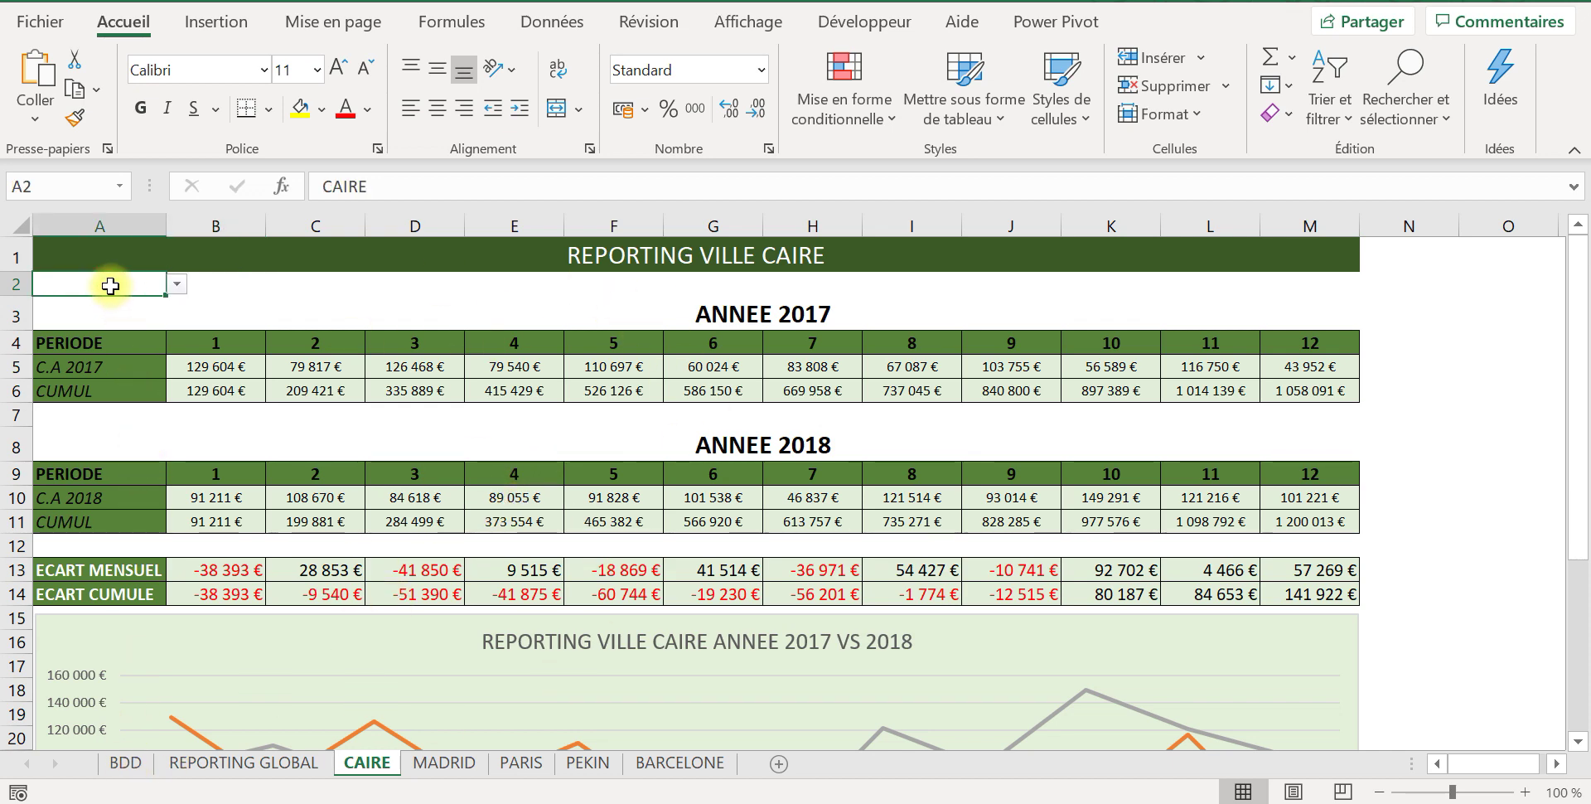
click(176, 284)
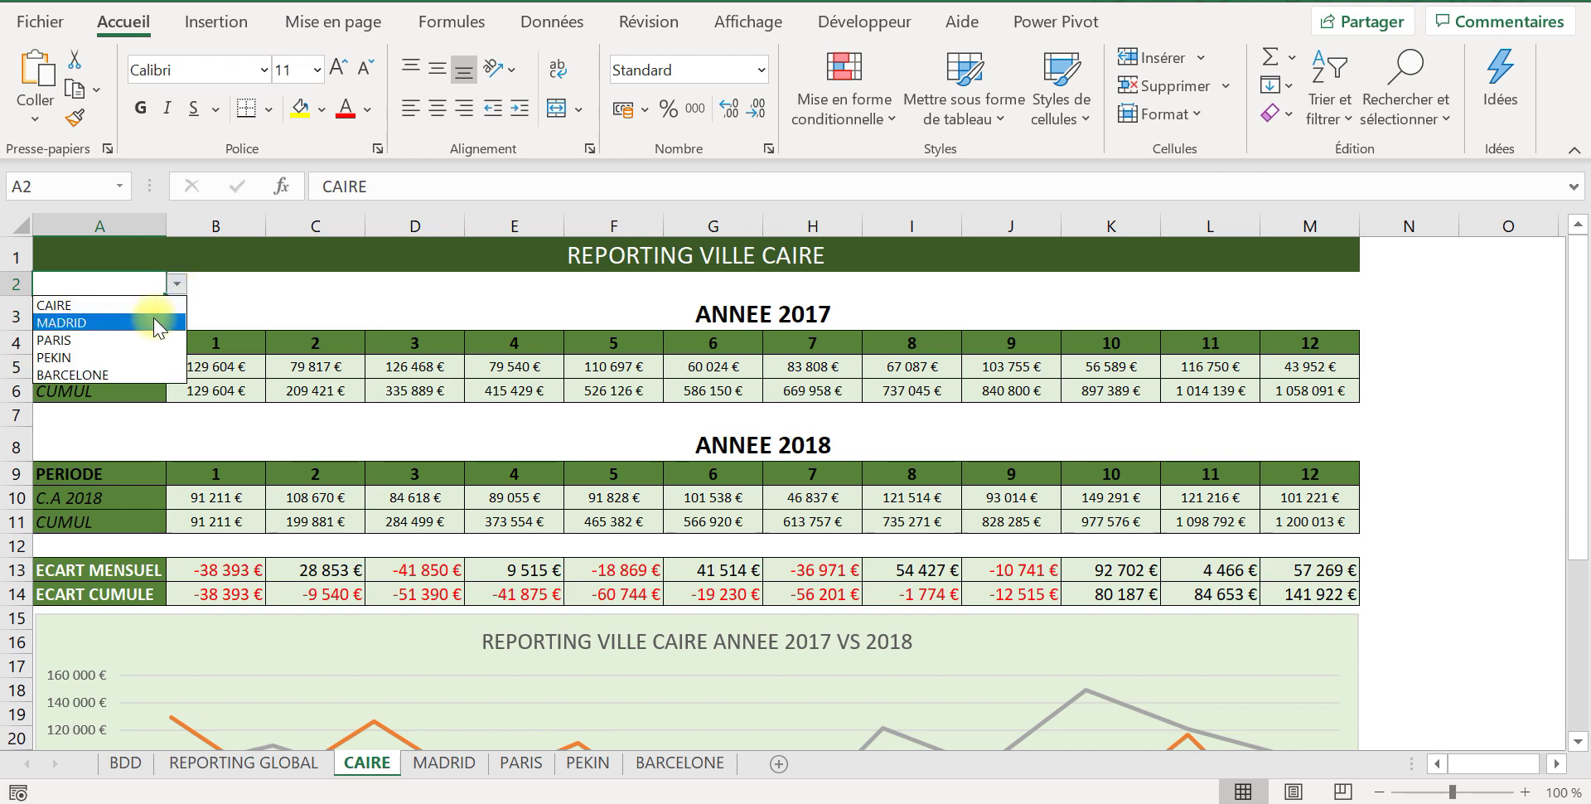
click(152, 322)
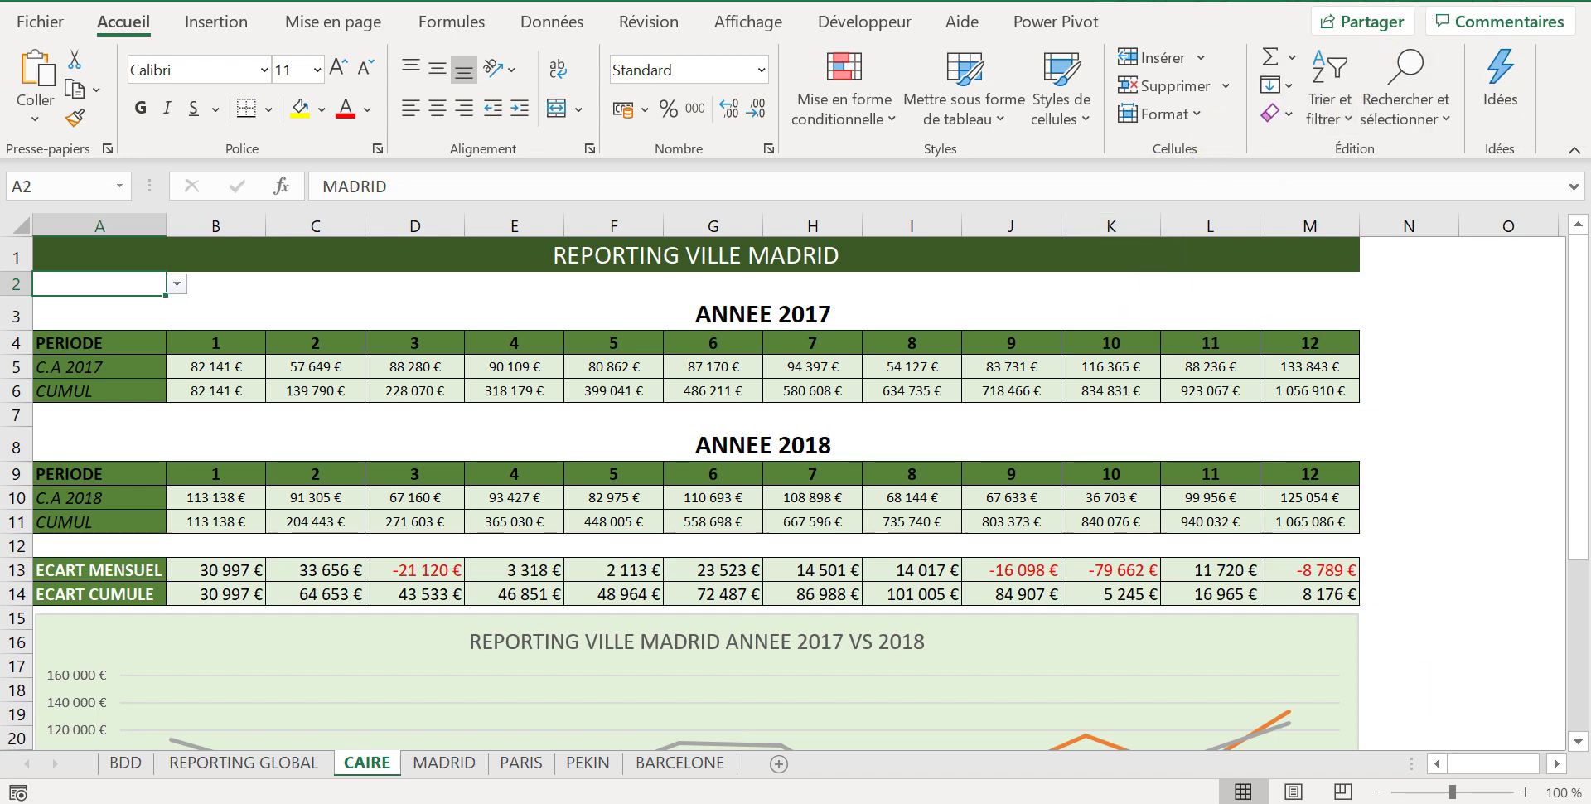
click(1380, 791)
click(1380, 791)
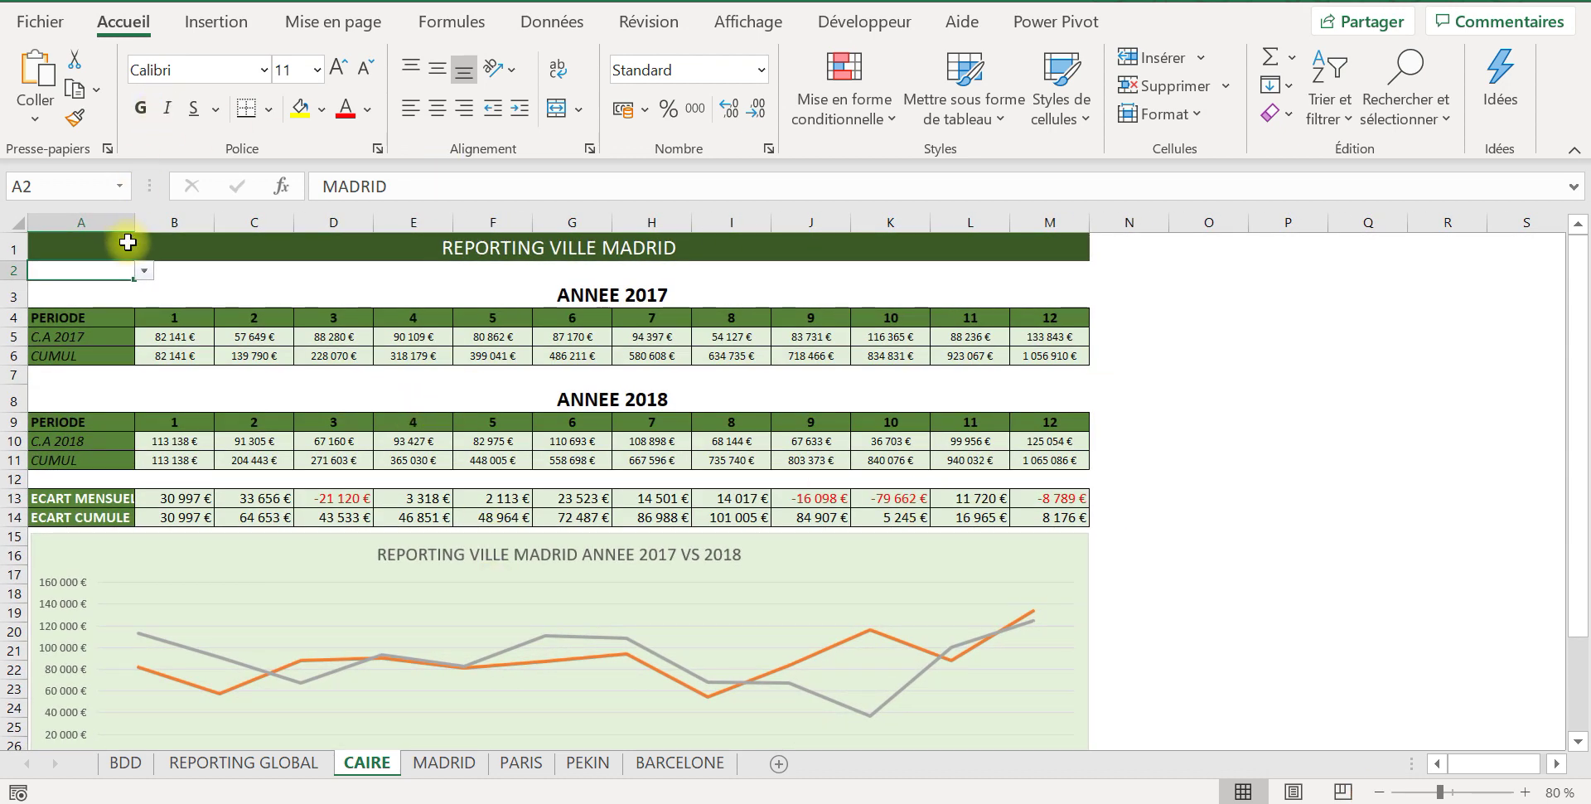
Switch A2 to PARIS, then to BARCELONE, and restore the zoom to 100%
click(144, 271)
click(112, 312)
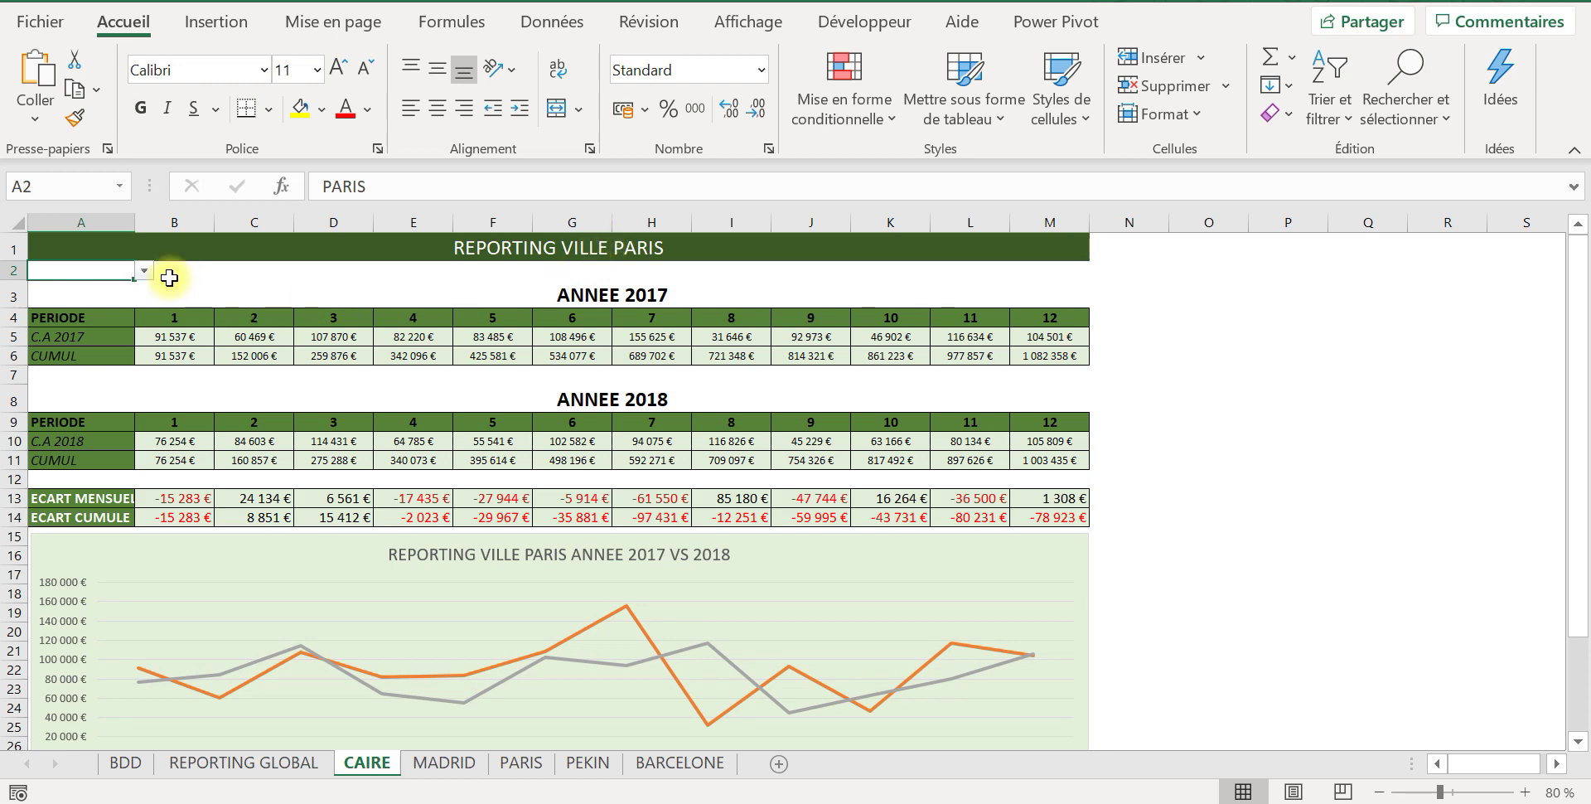
click(144, 271)
click(124, 345)
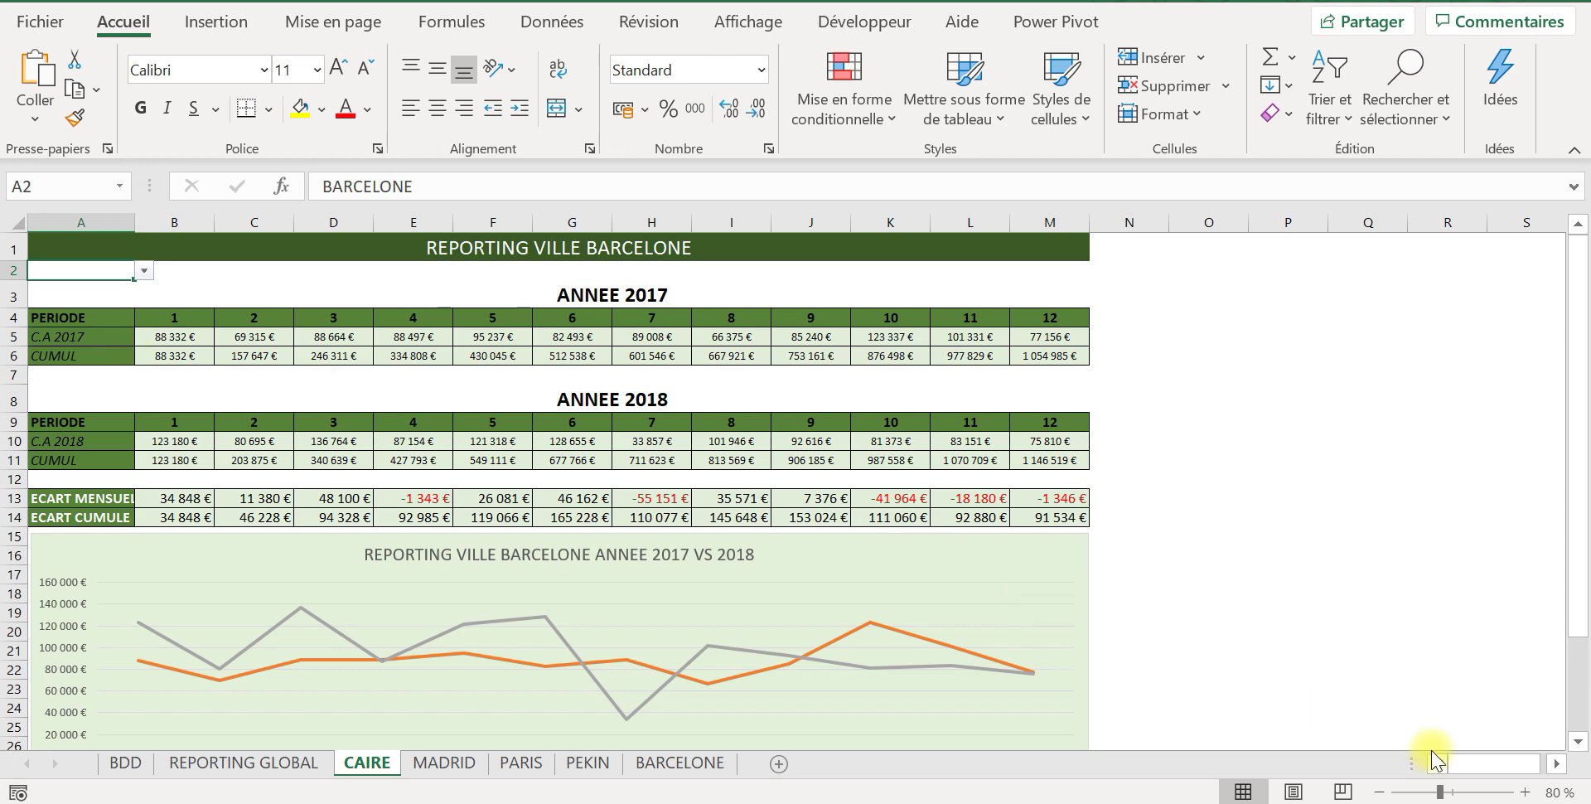
click(1525, 791)
click(1525, 792)
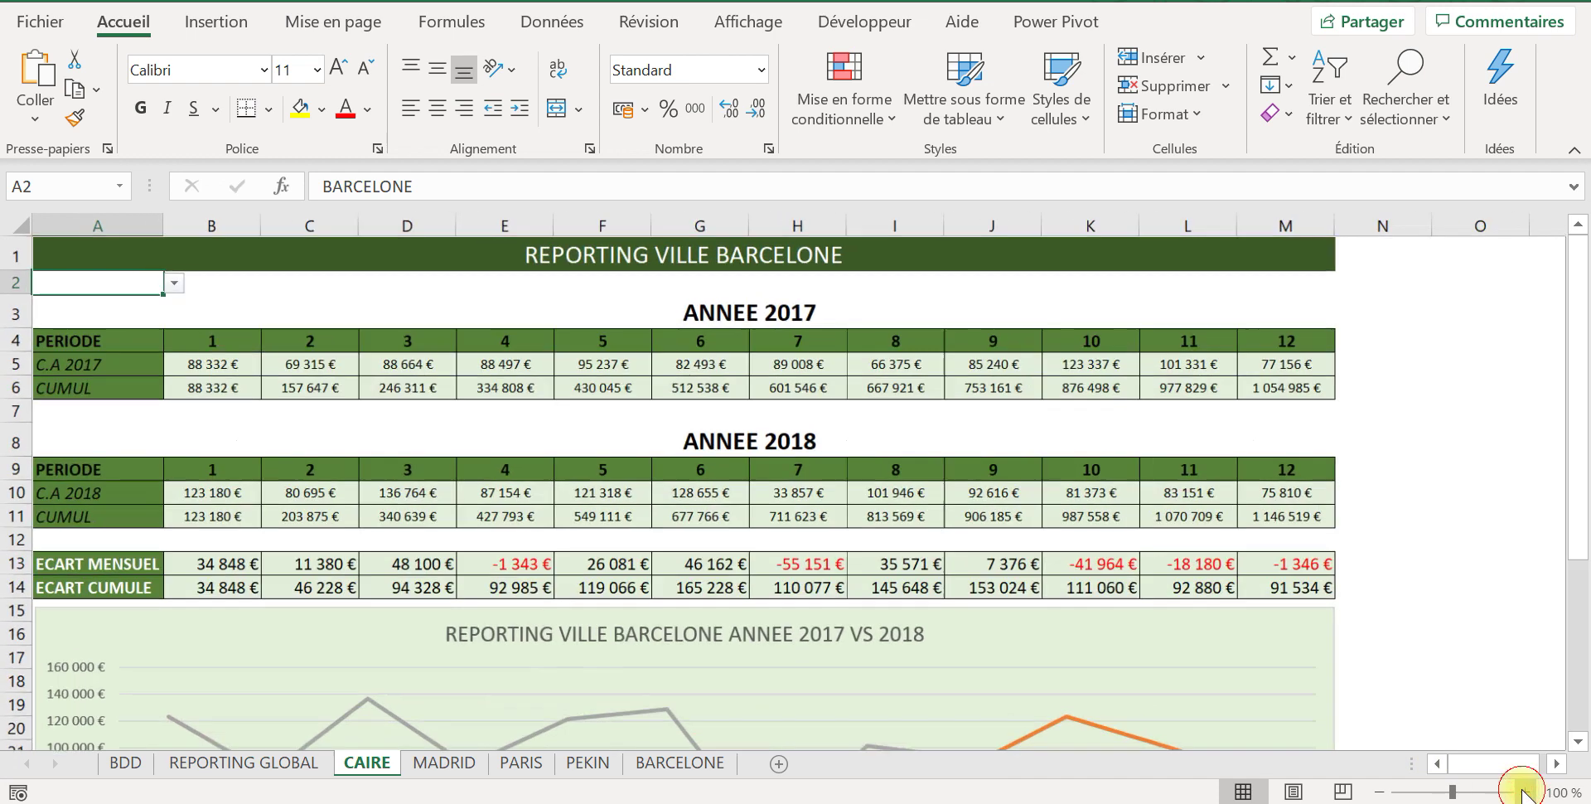
Group the sheets from REPORTING GLOBAL to BARCELONE and open their print preview
click(244, 764)
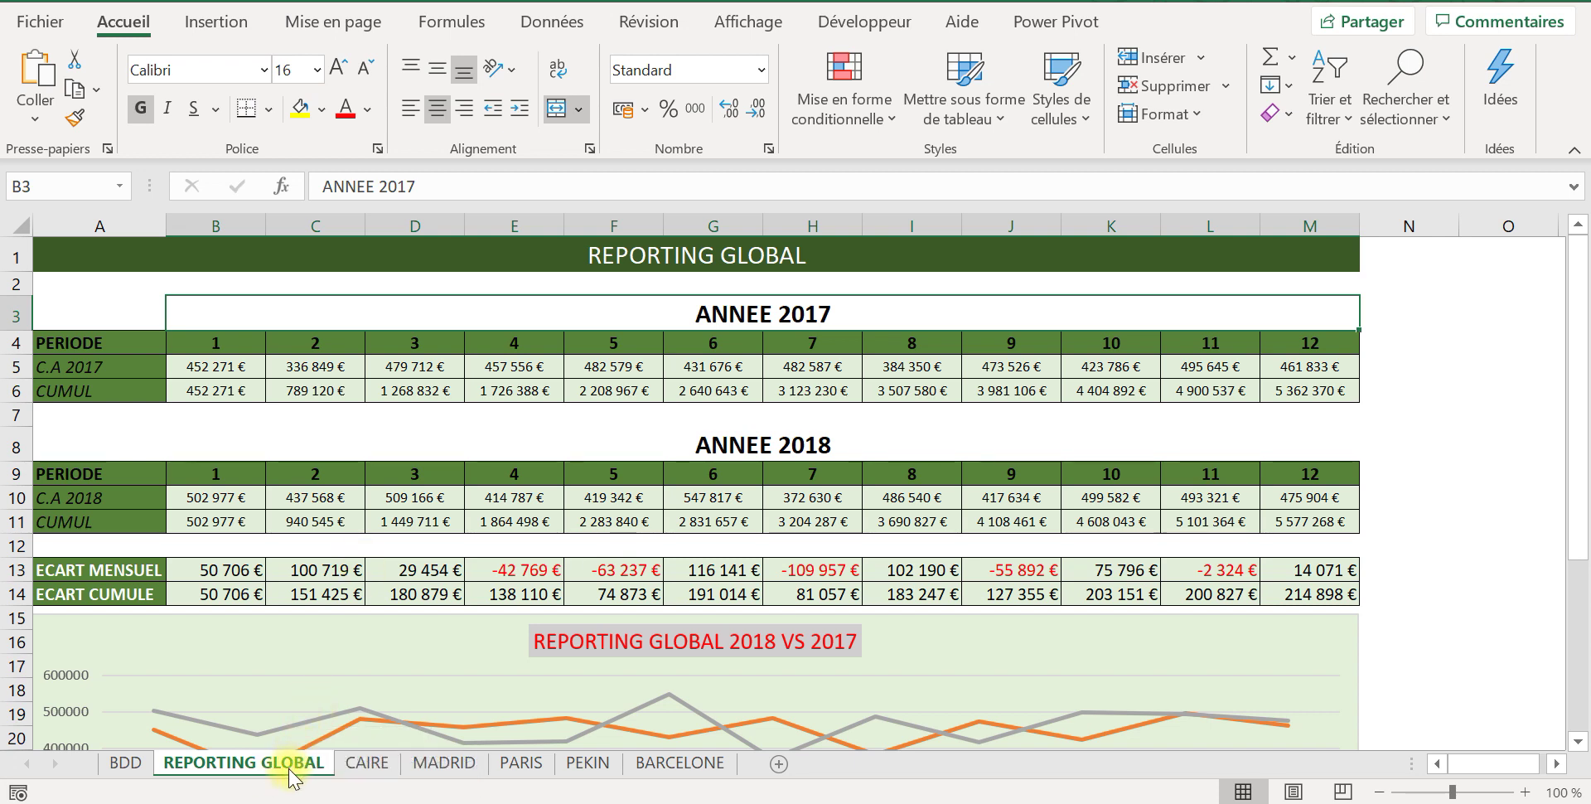
shift+click(703, 771)
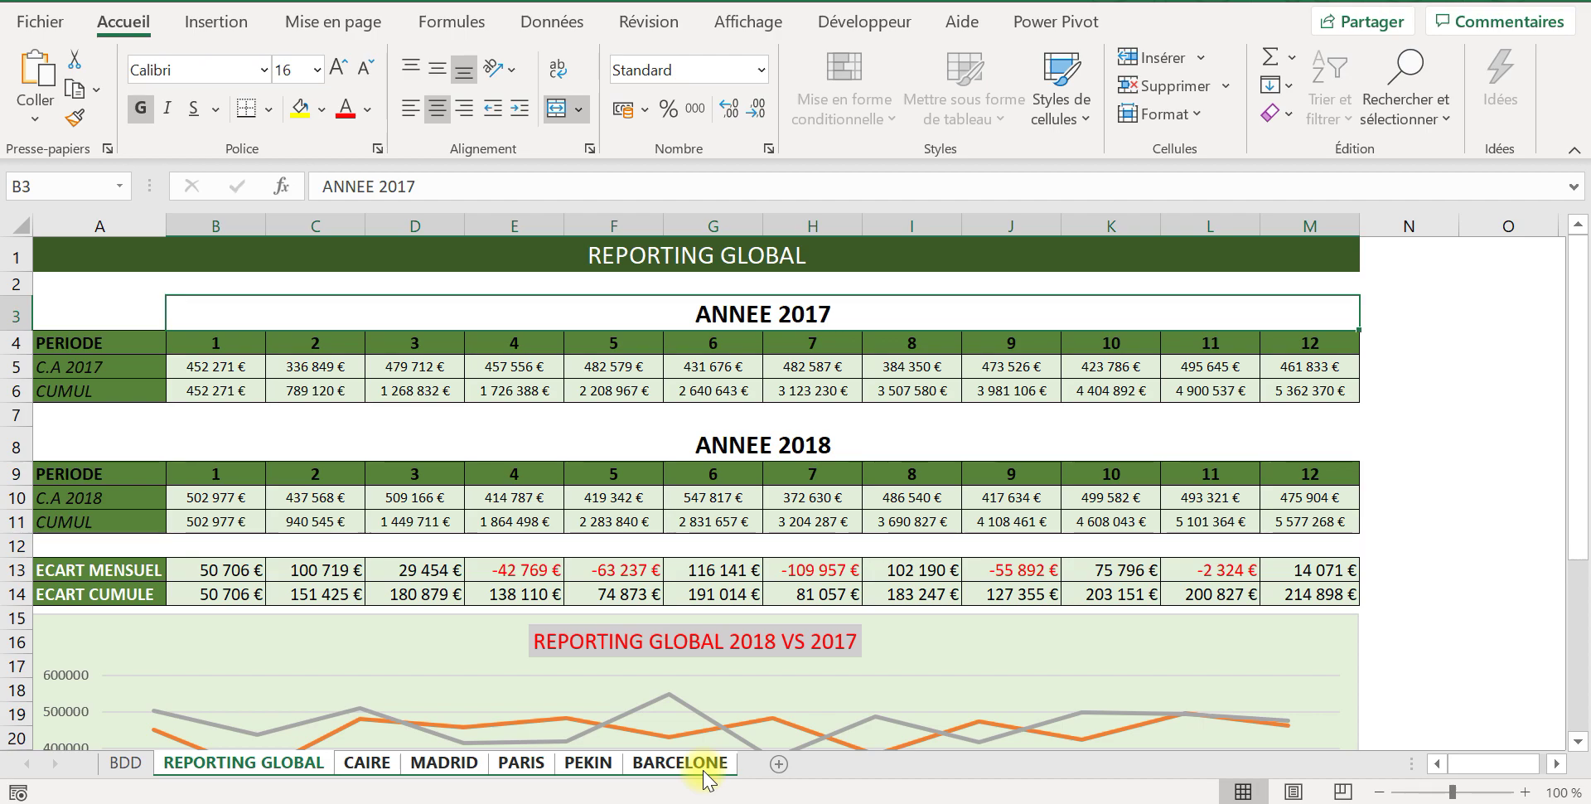
key(ctrl+p)
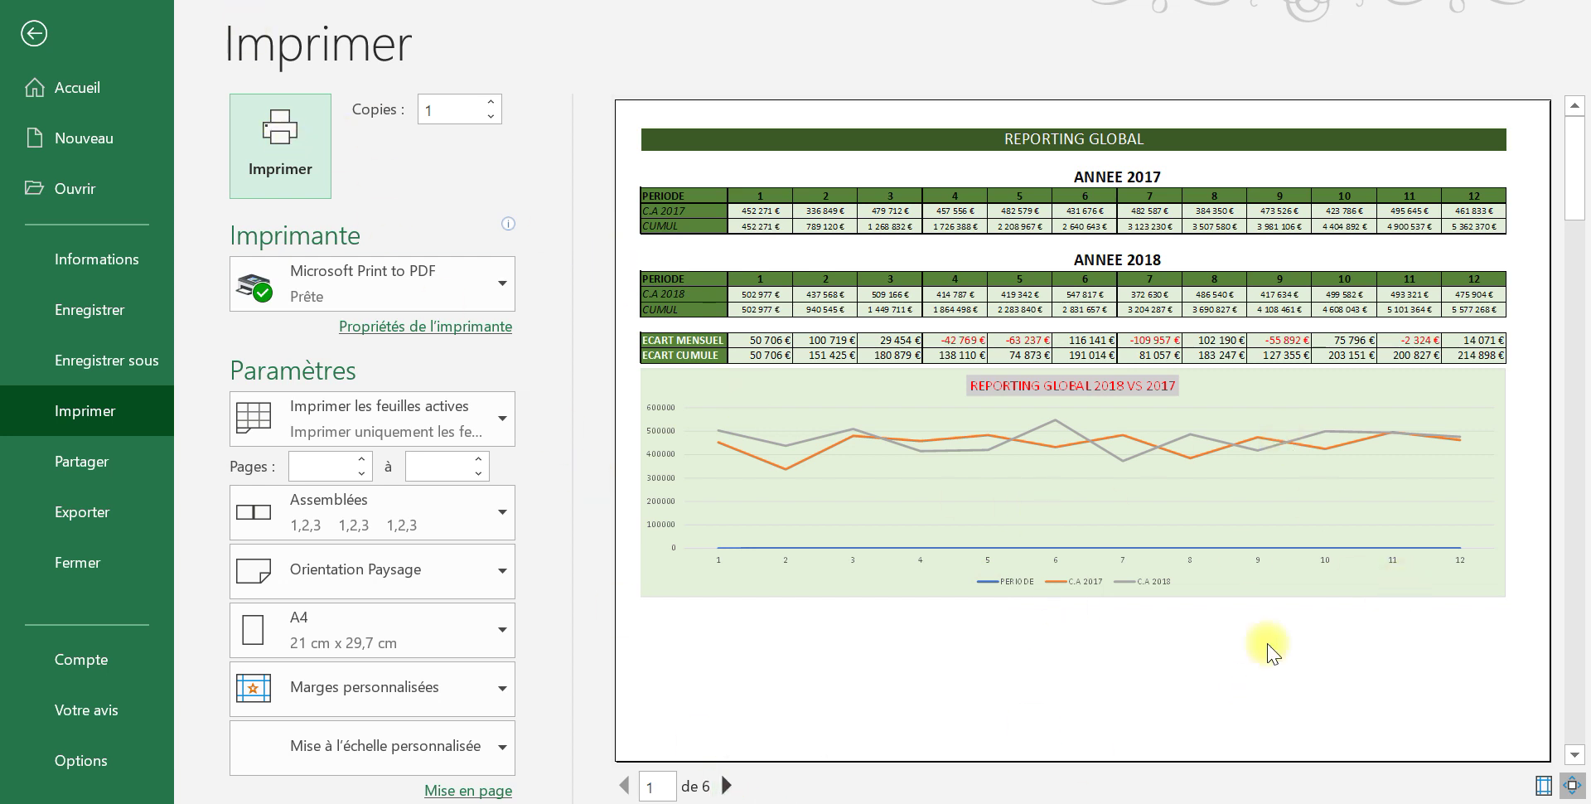
Page through the preview to page 4, the PARIS report, and return to the worksheet
click(726, 786)
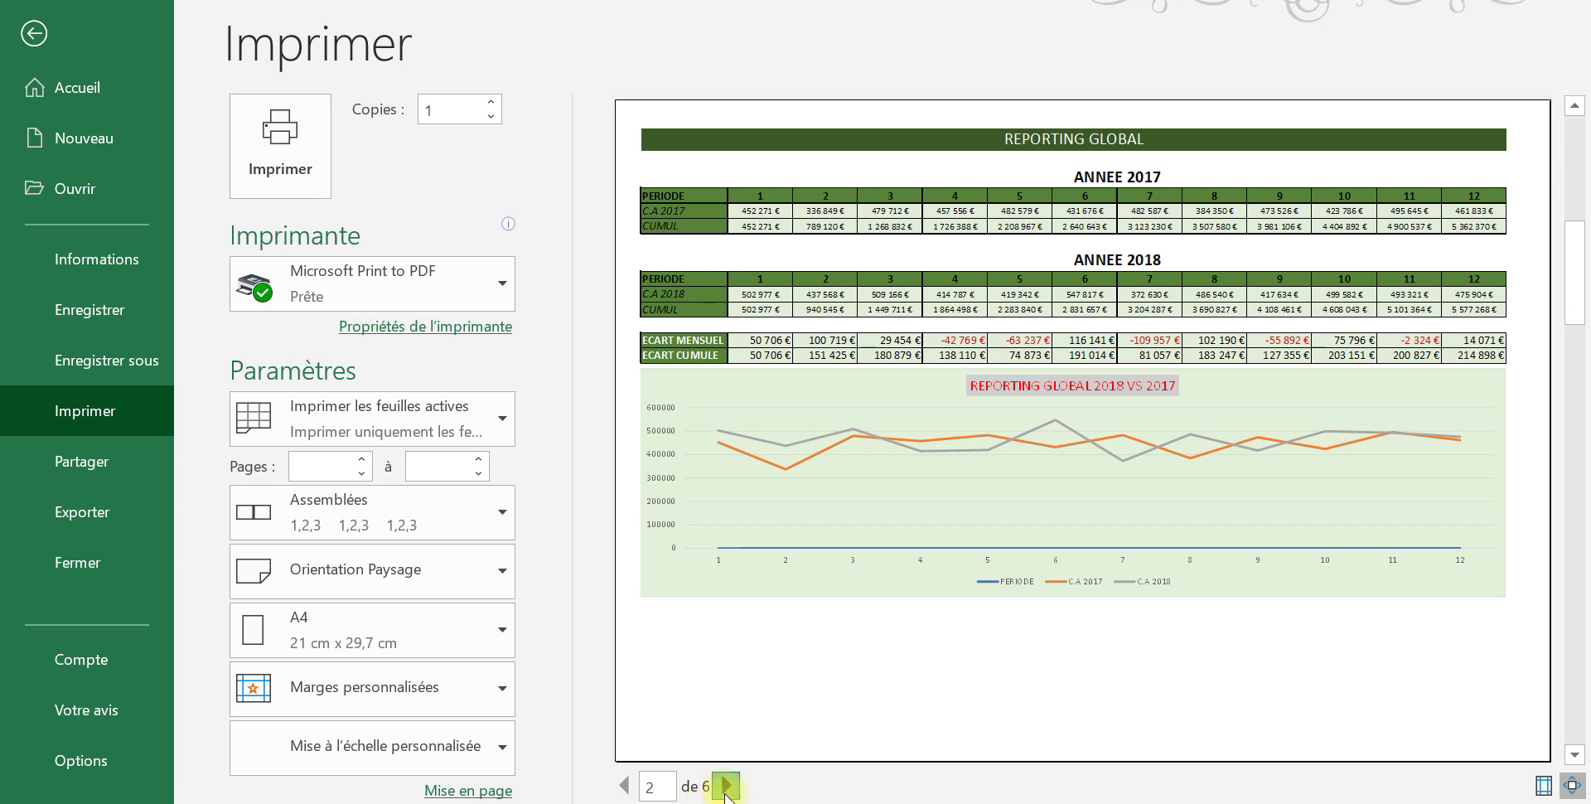
click(726, 785)
click(726, 785)
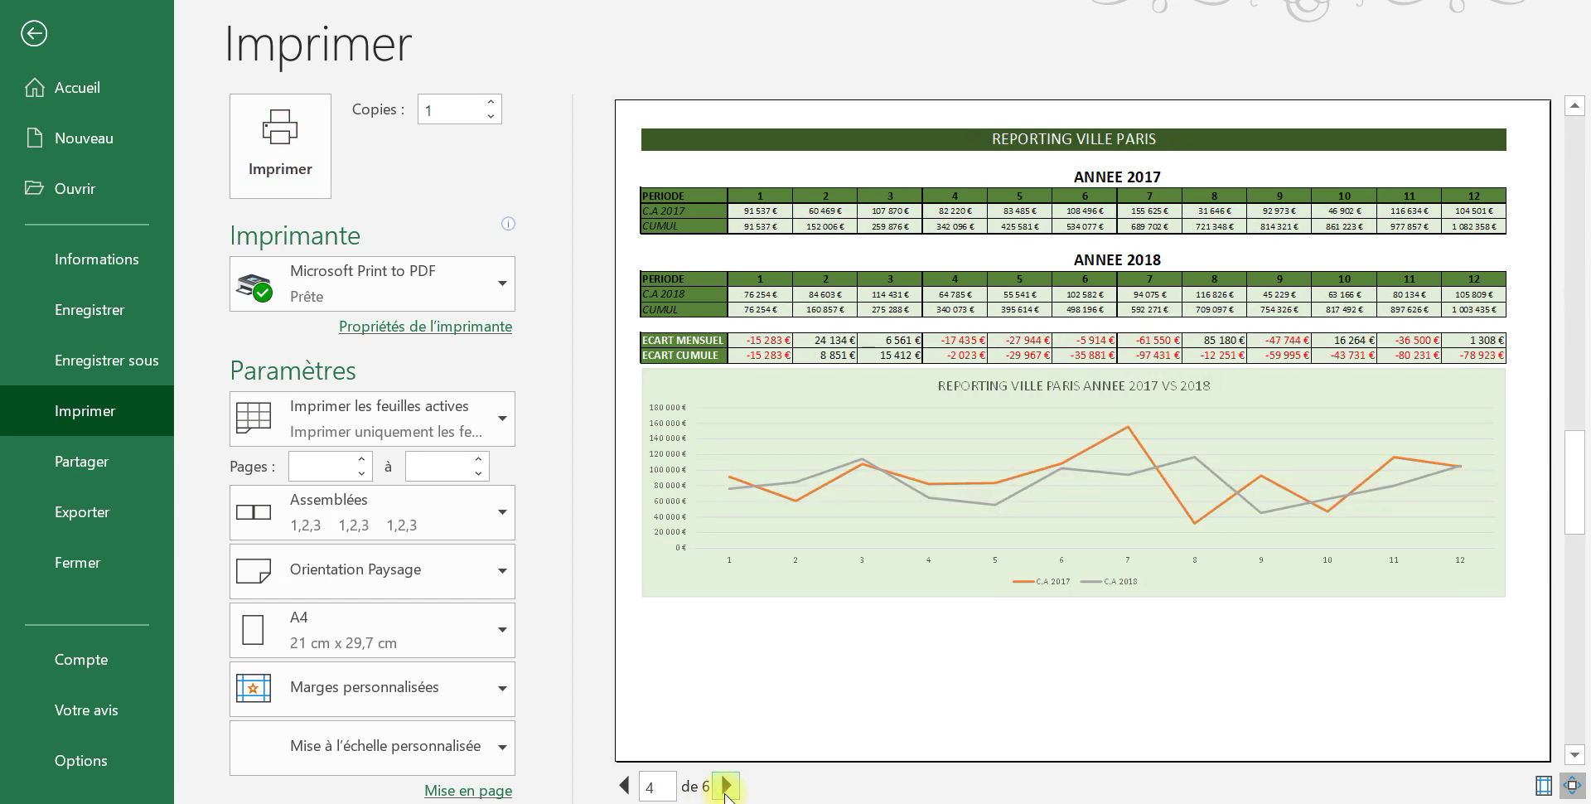
click(41, 38)
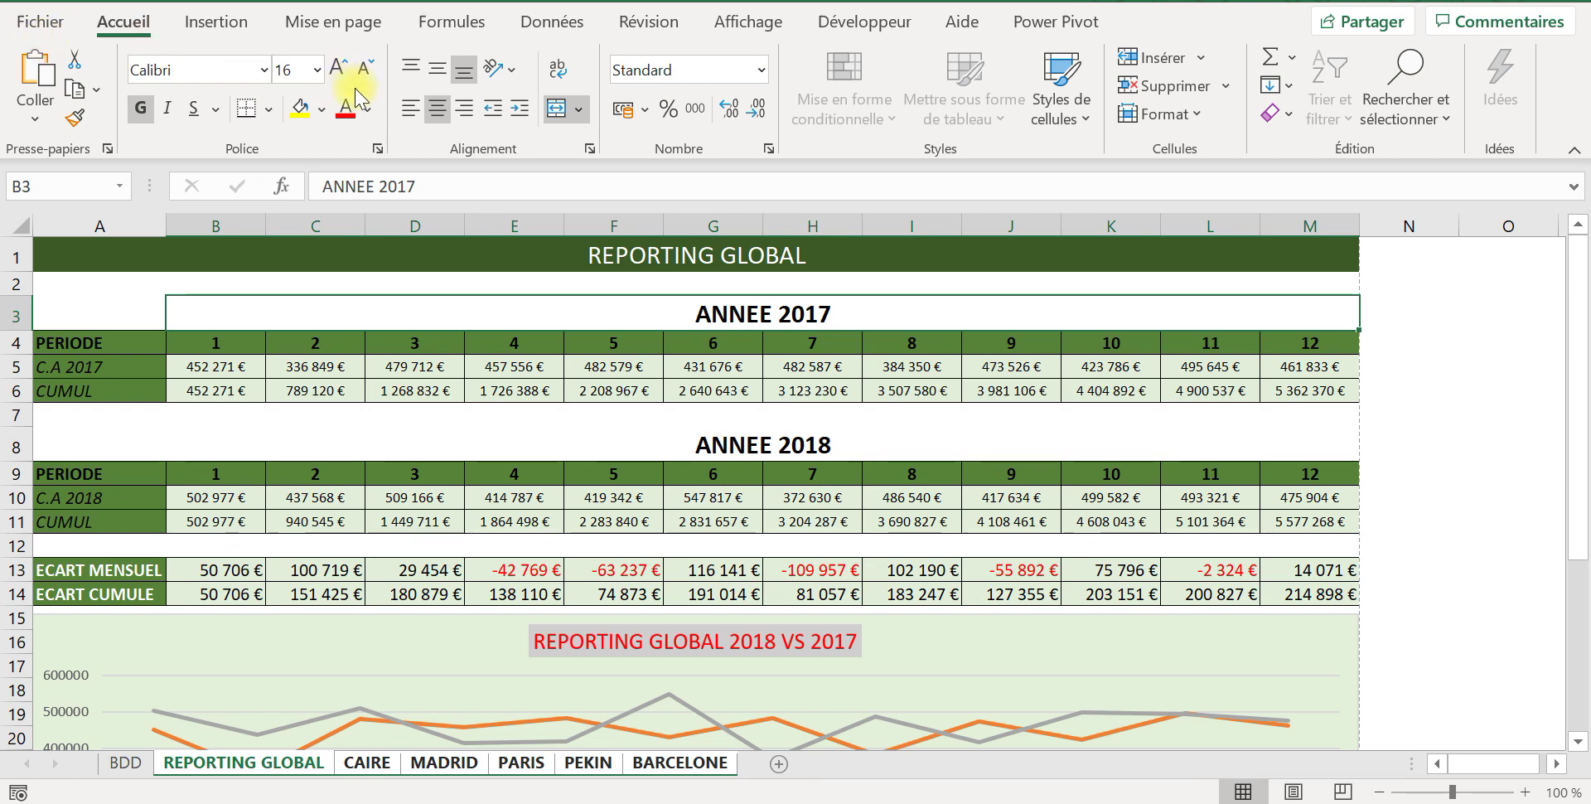
click(334, 276)
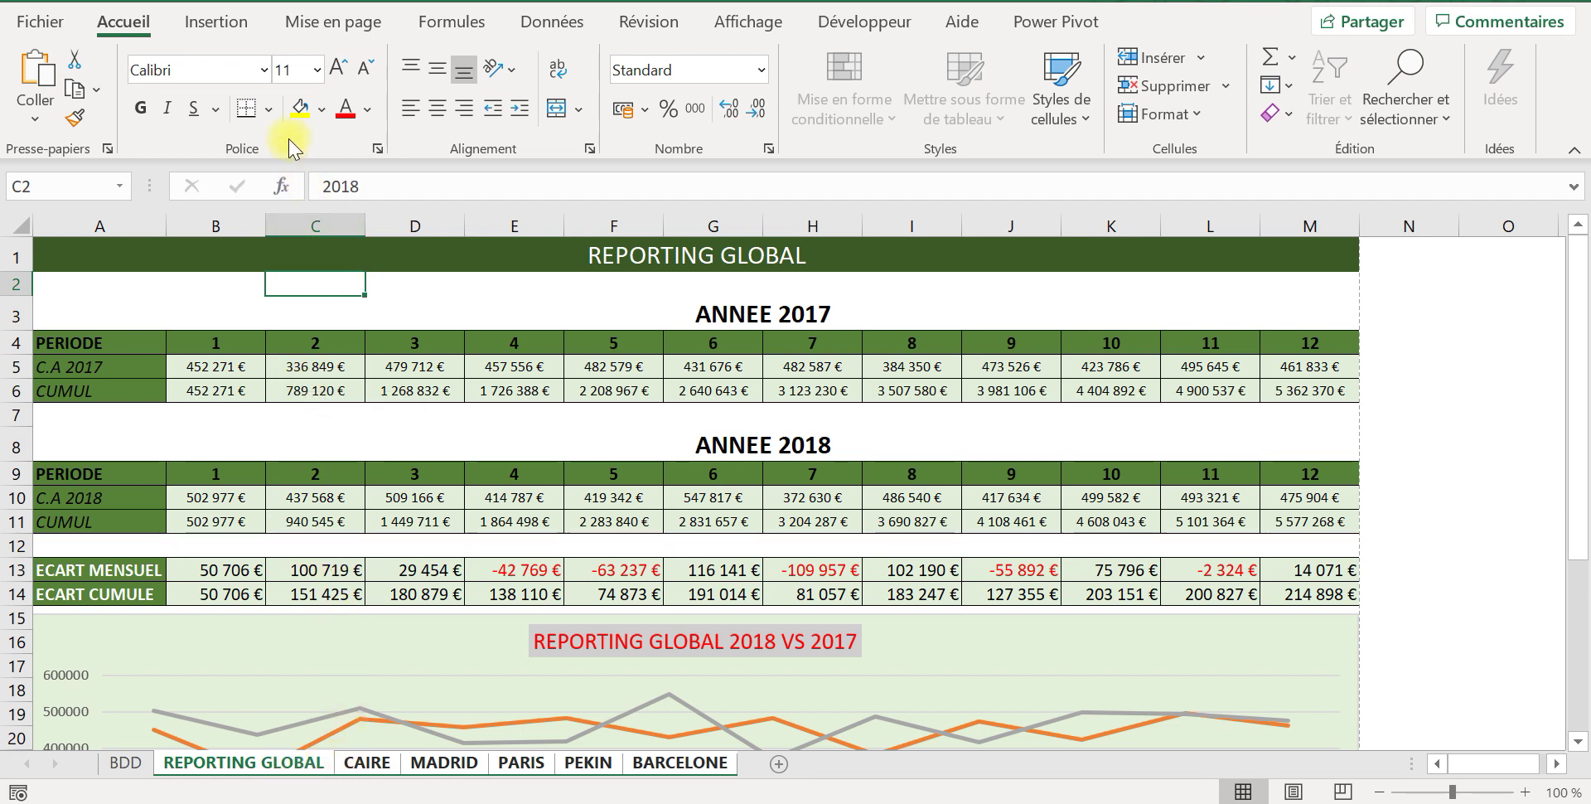
Show the Mise en page ribbon settings, where the print scale is 95%
click(353, 25)
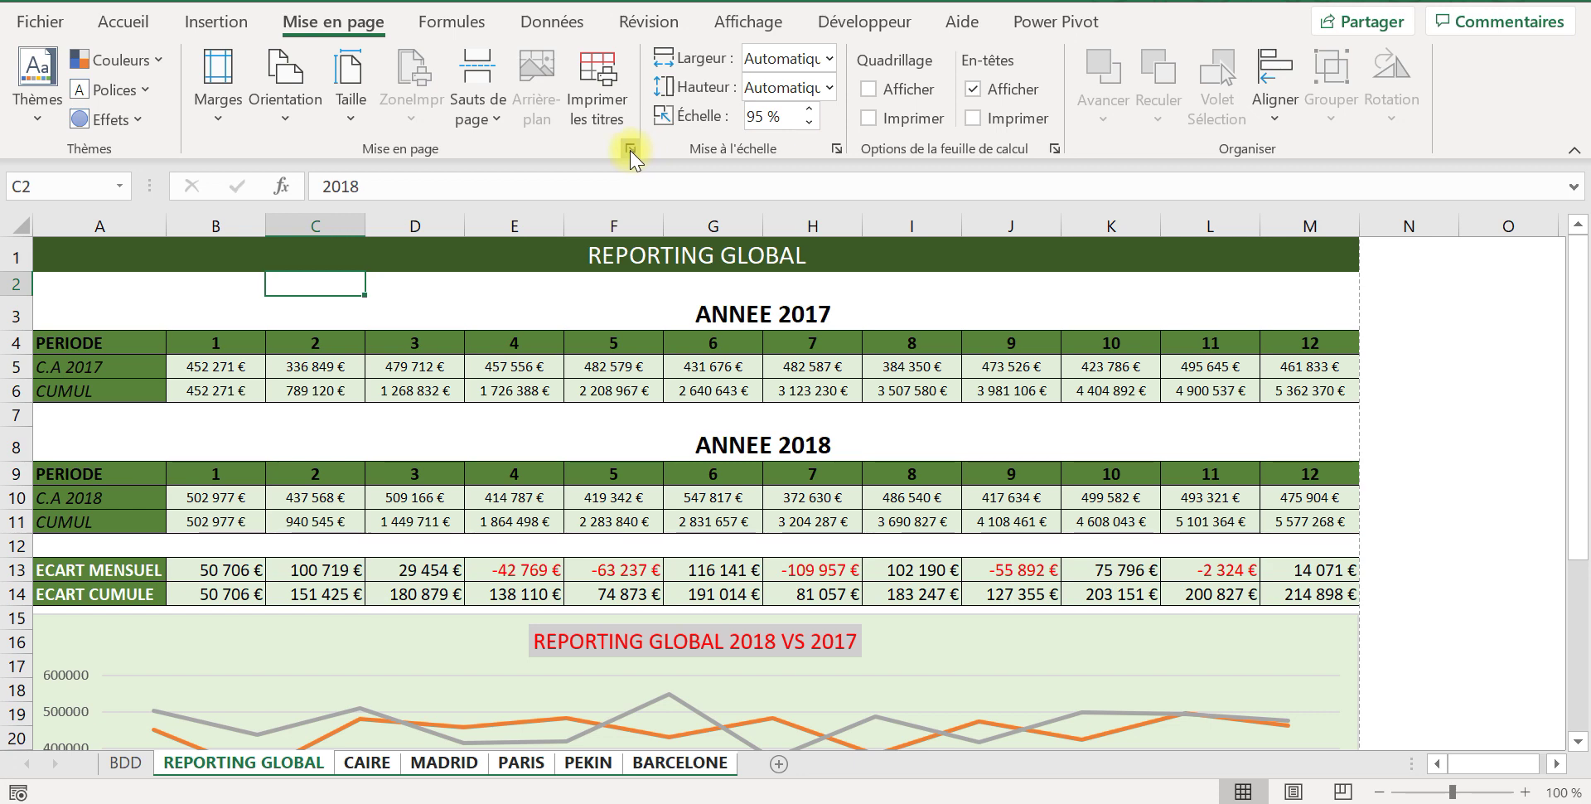
In the Page Setup margins, tick both Horizontalement and Verticalement centring on the page
click(630, 149)
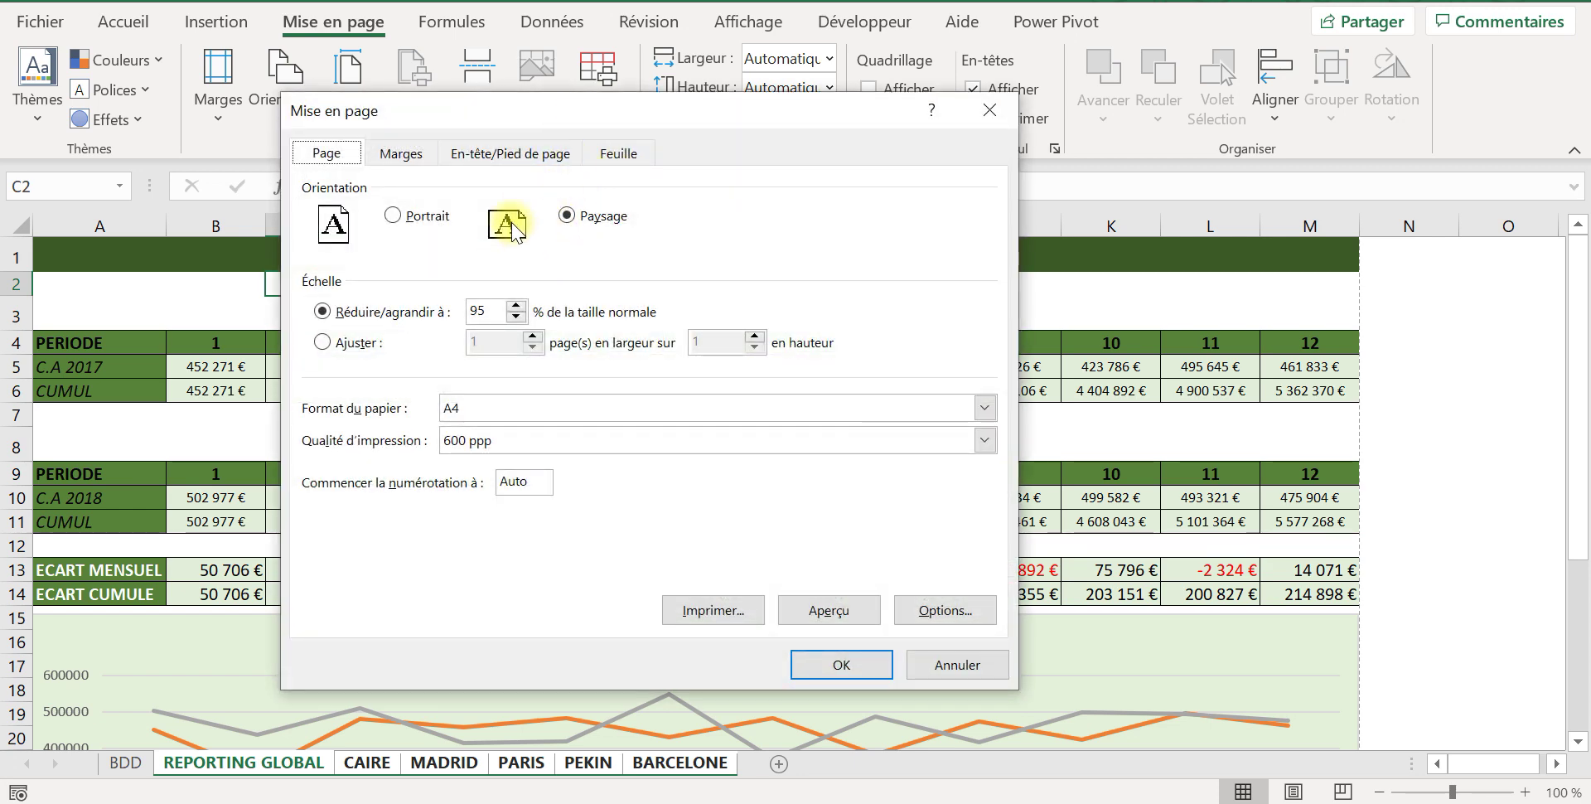
click(422, 163)
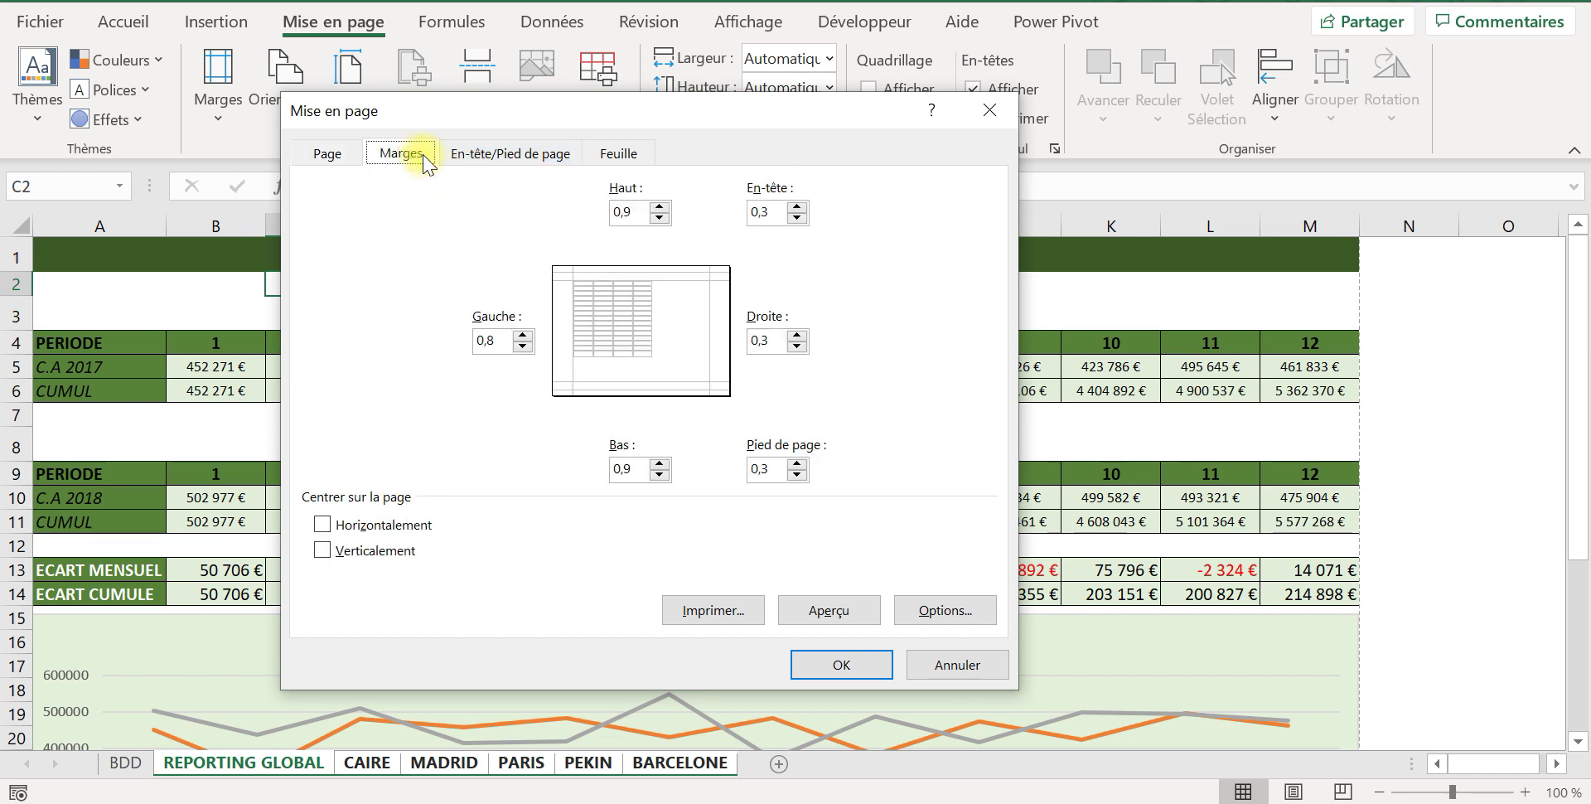
click(324, 525)
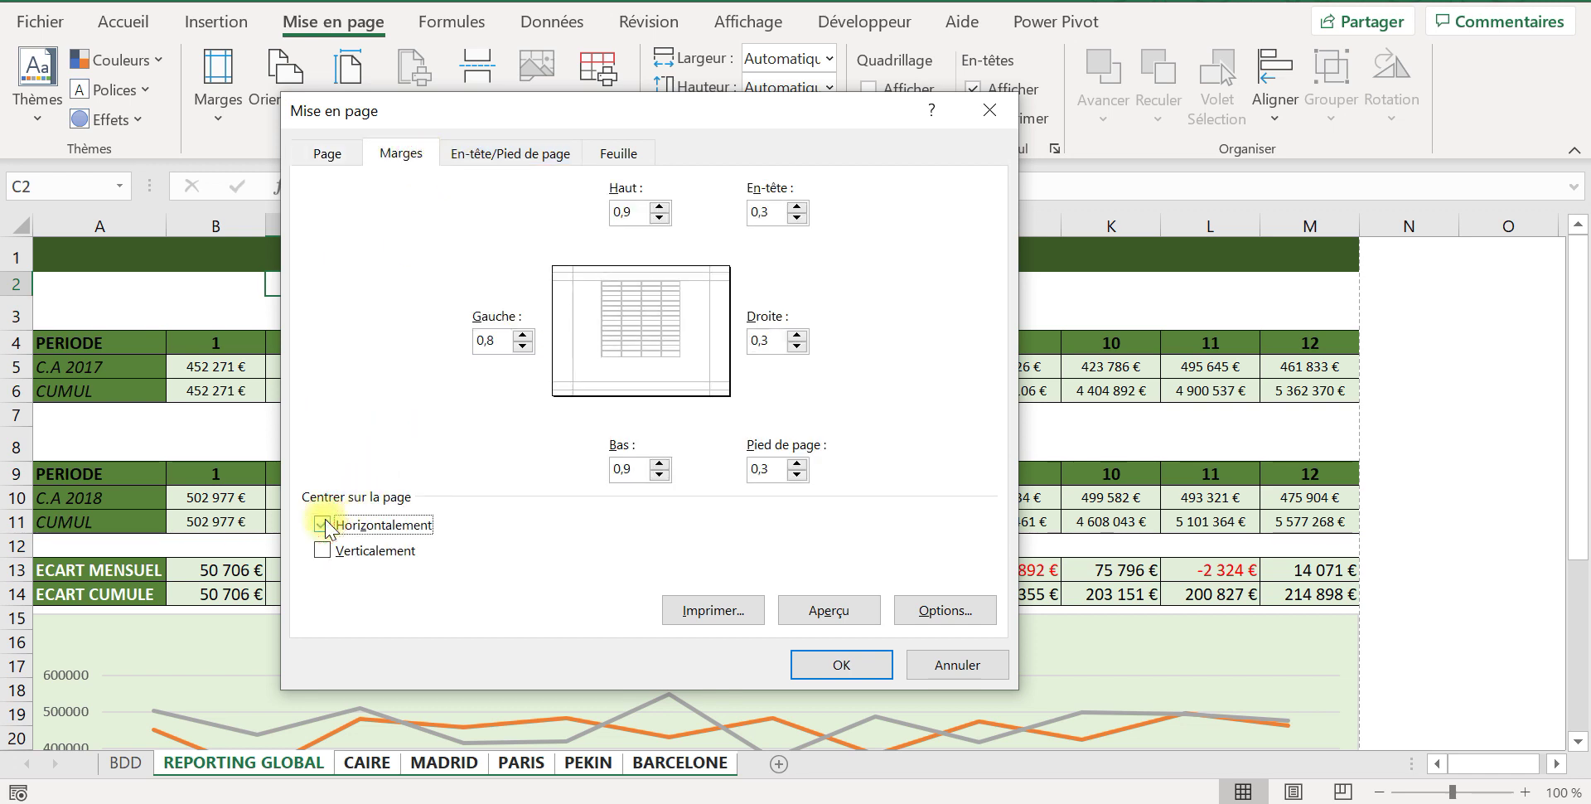
click(323, 551)
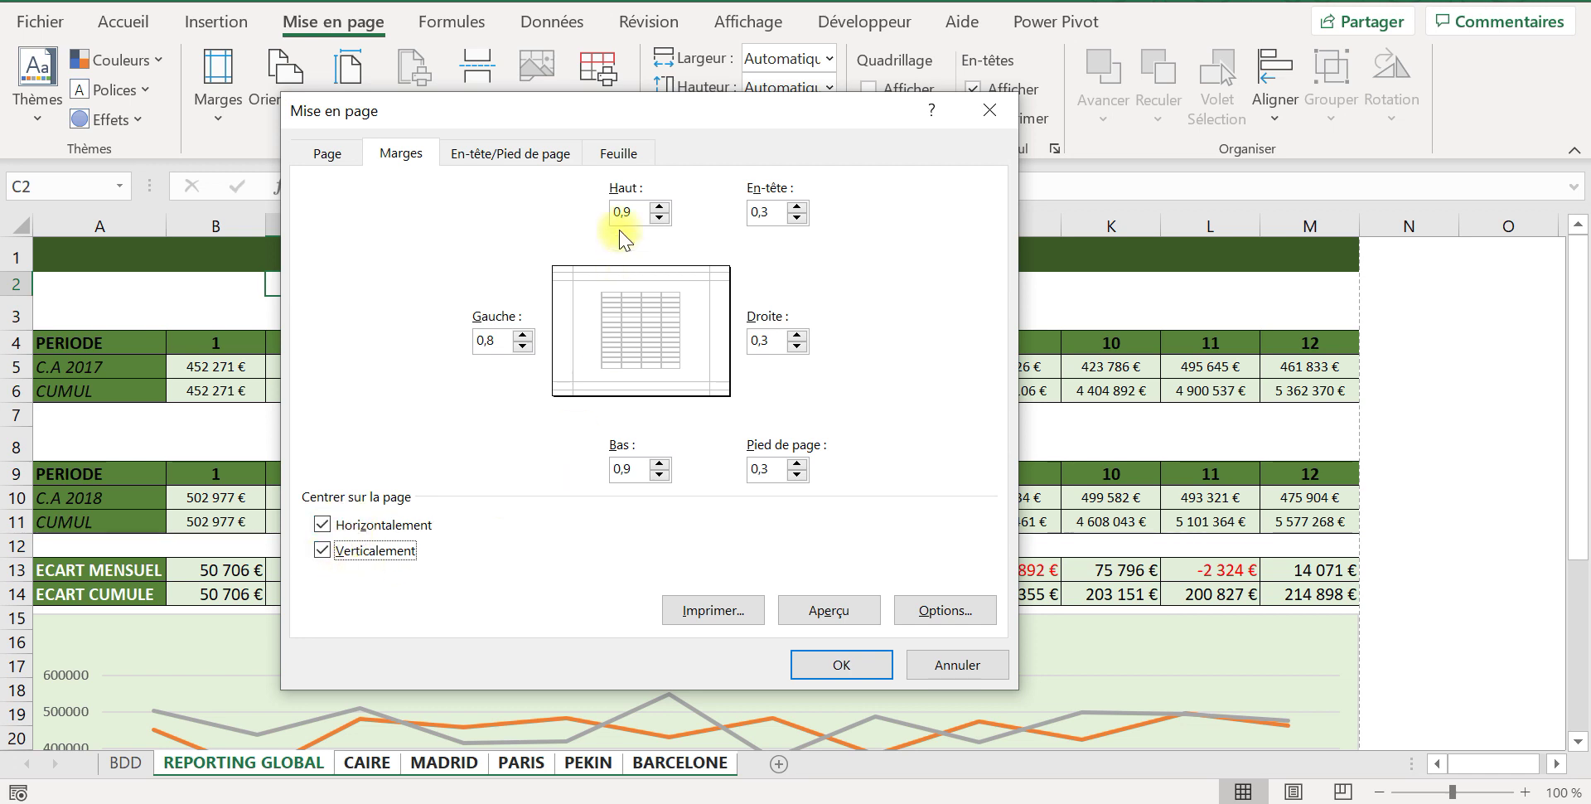
click(323, 525)
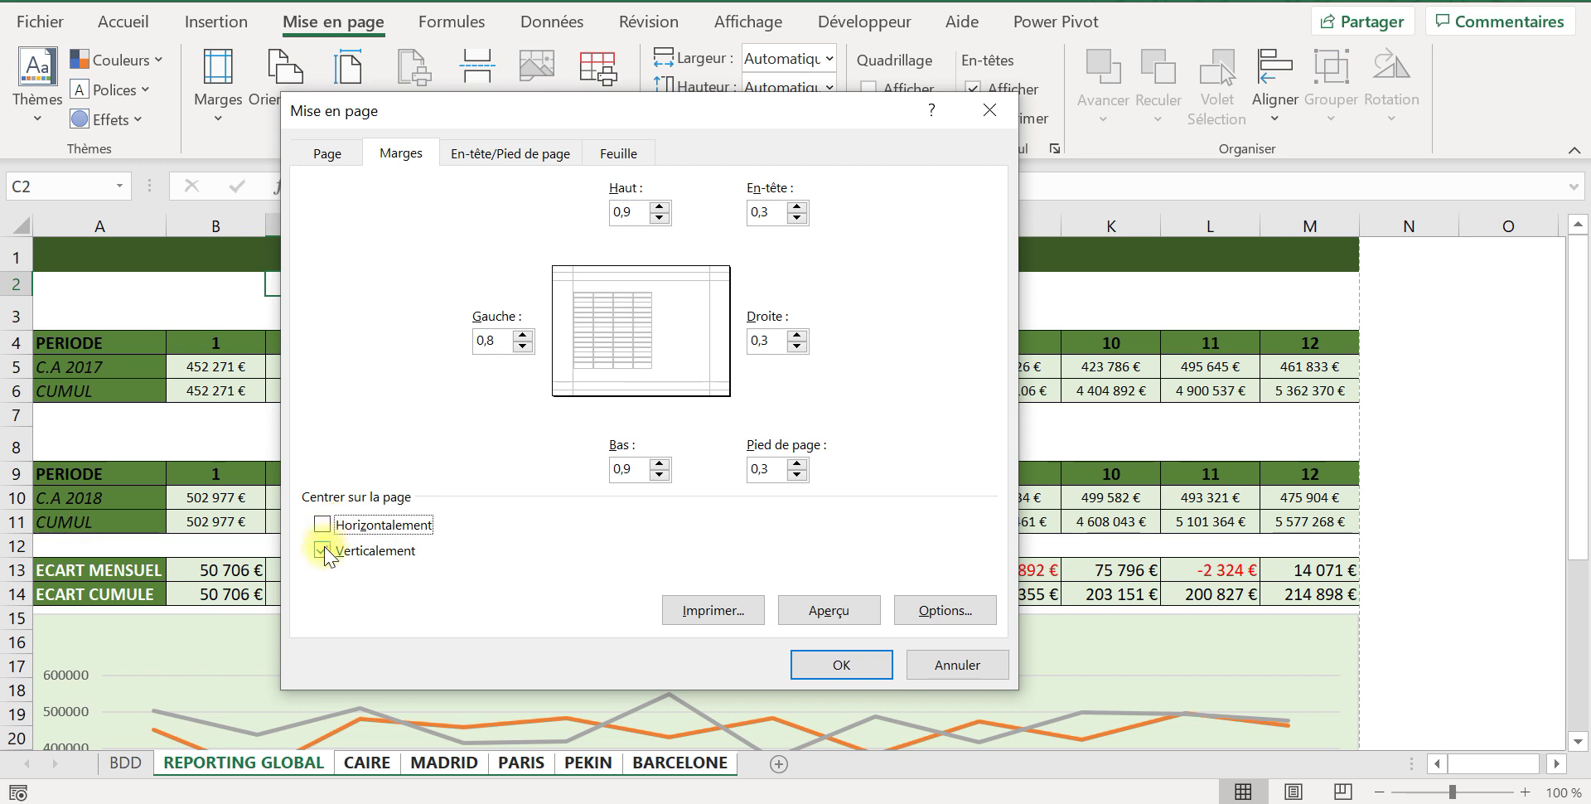
click(323, 551)
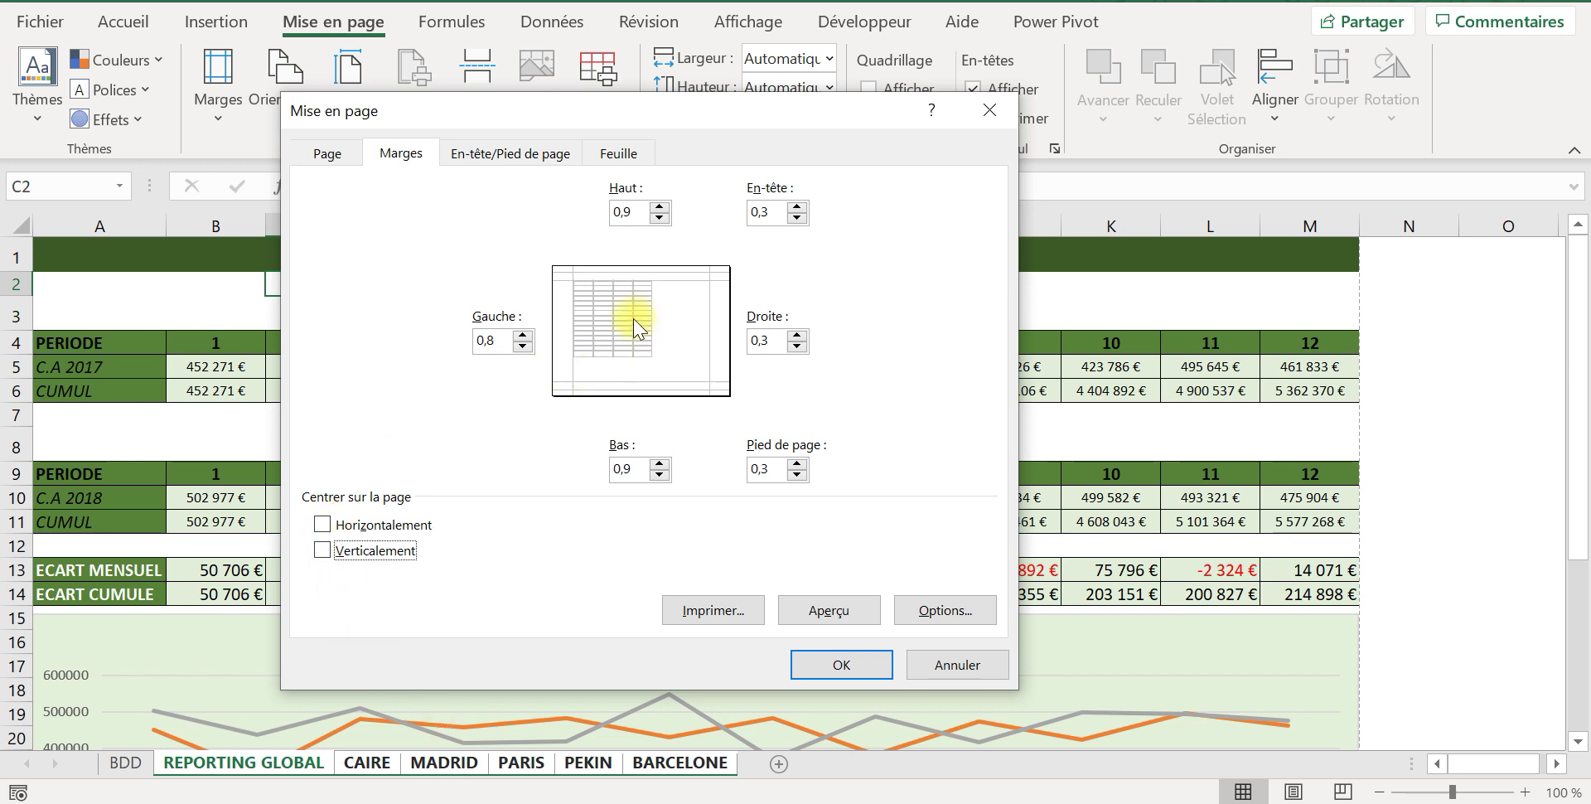
click(322, 525)
click(322, 551)
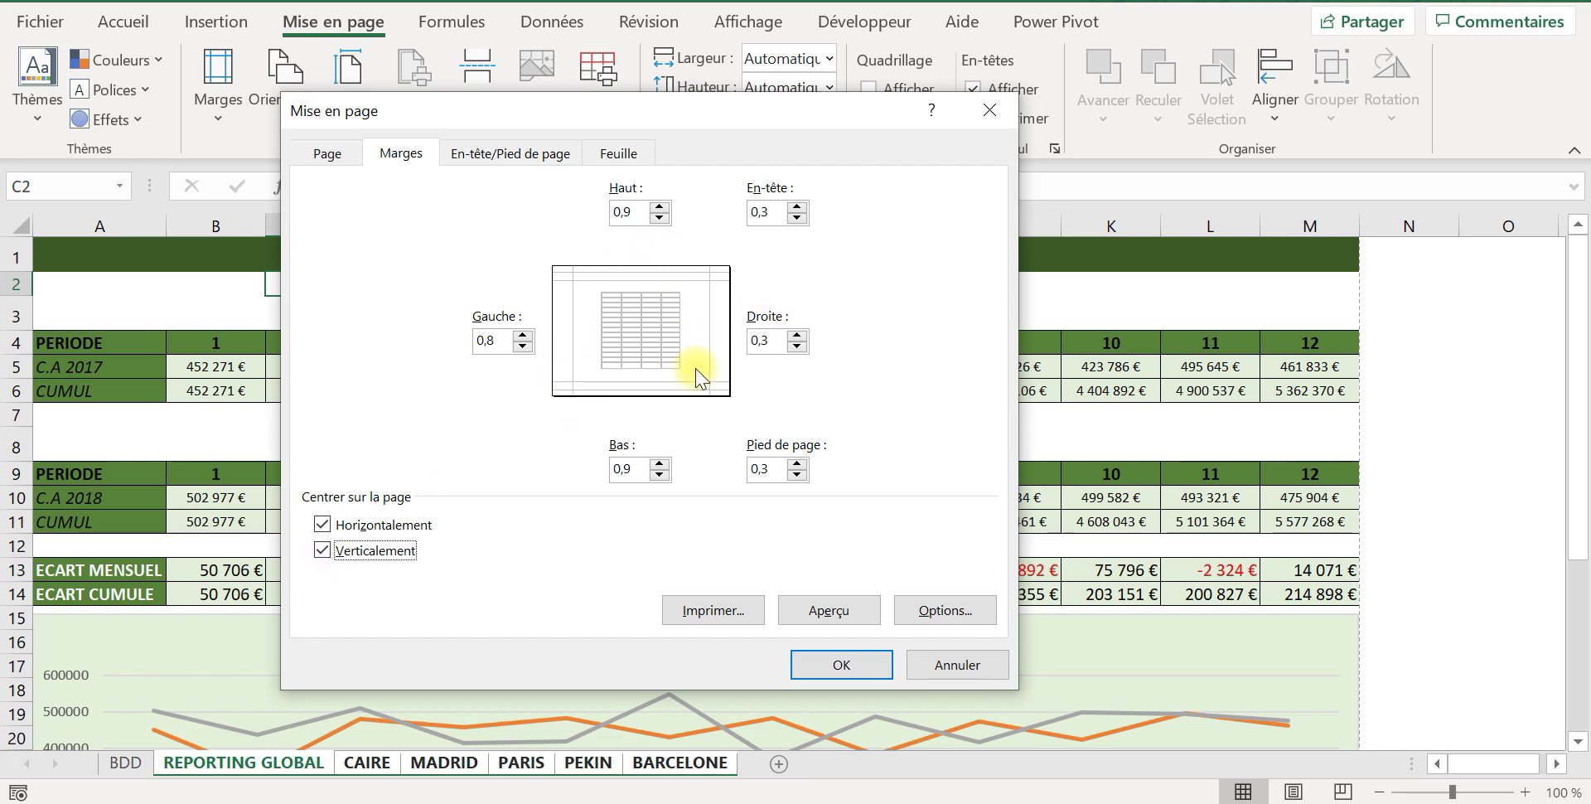
Choose the preset 'Page 1 de ?' footer in the En-tête/Pied de page settings
click(502, 157)
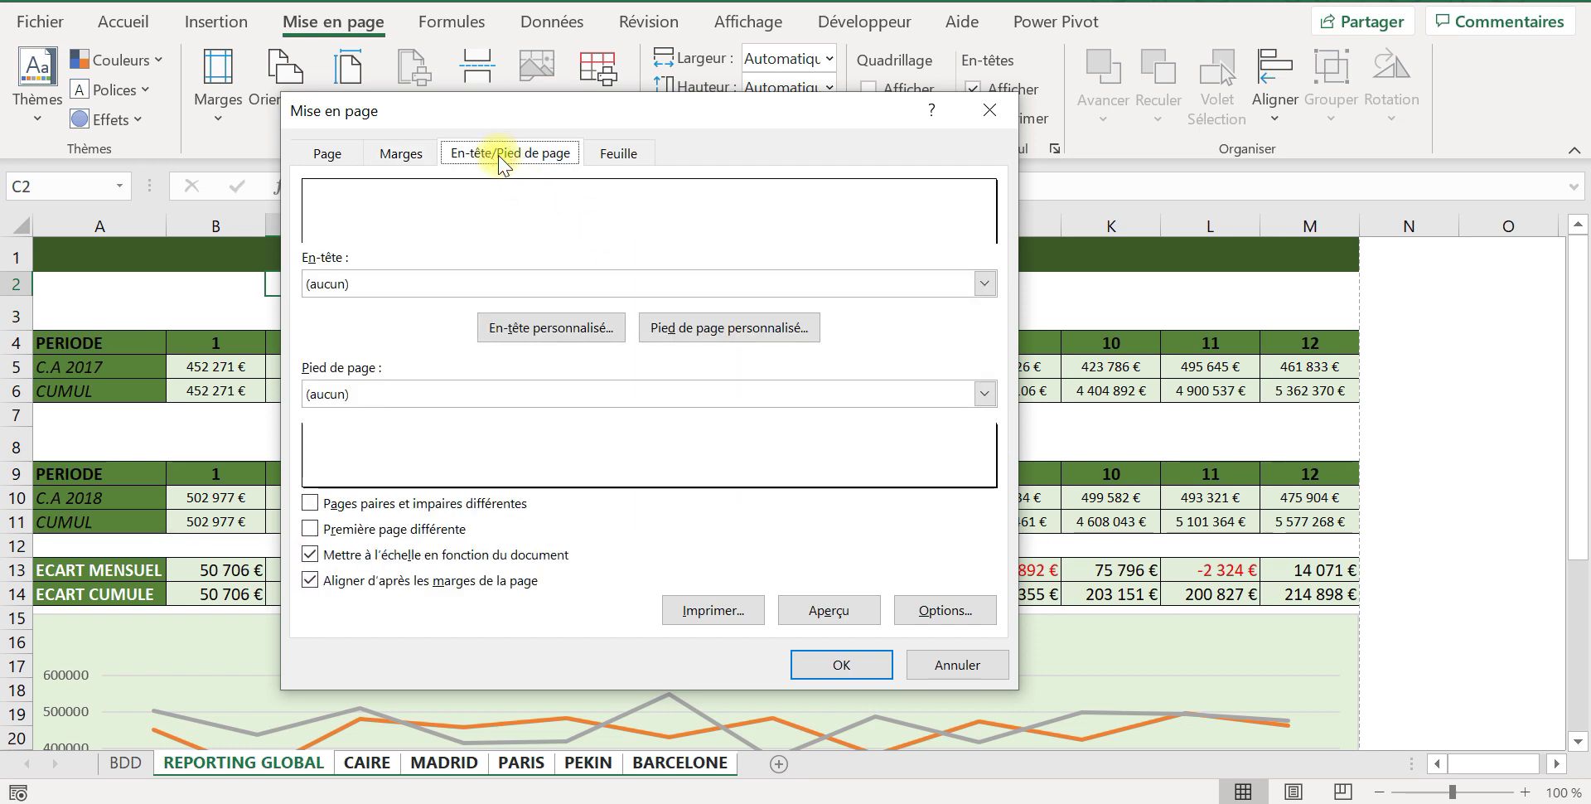
click(547, 396)
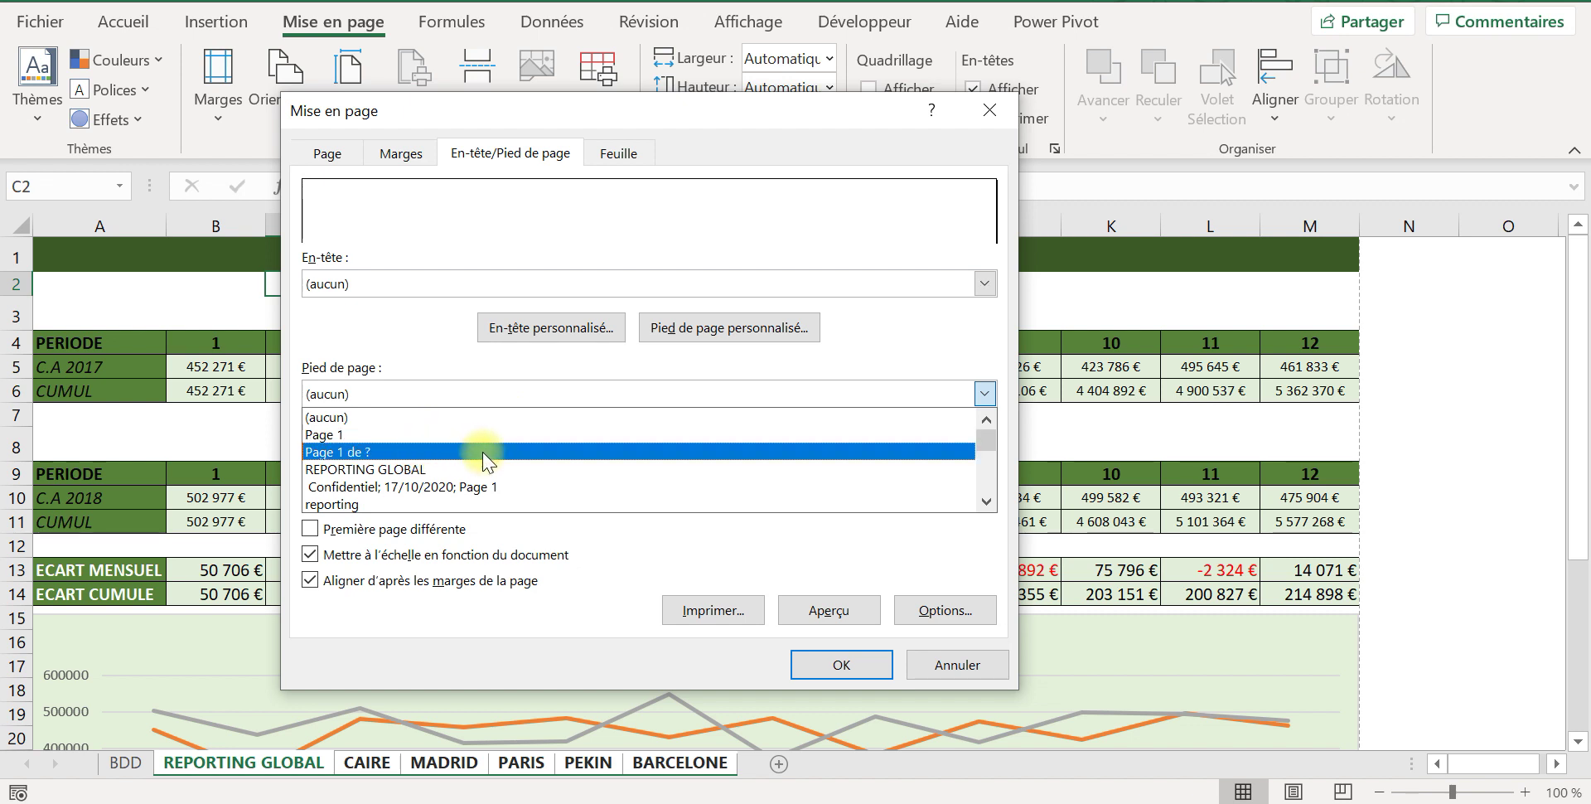
click(399, 451)
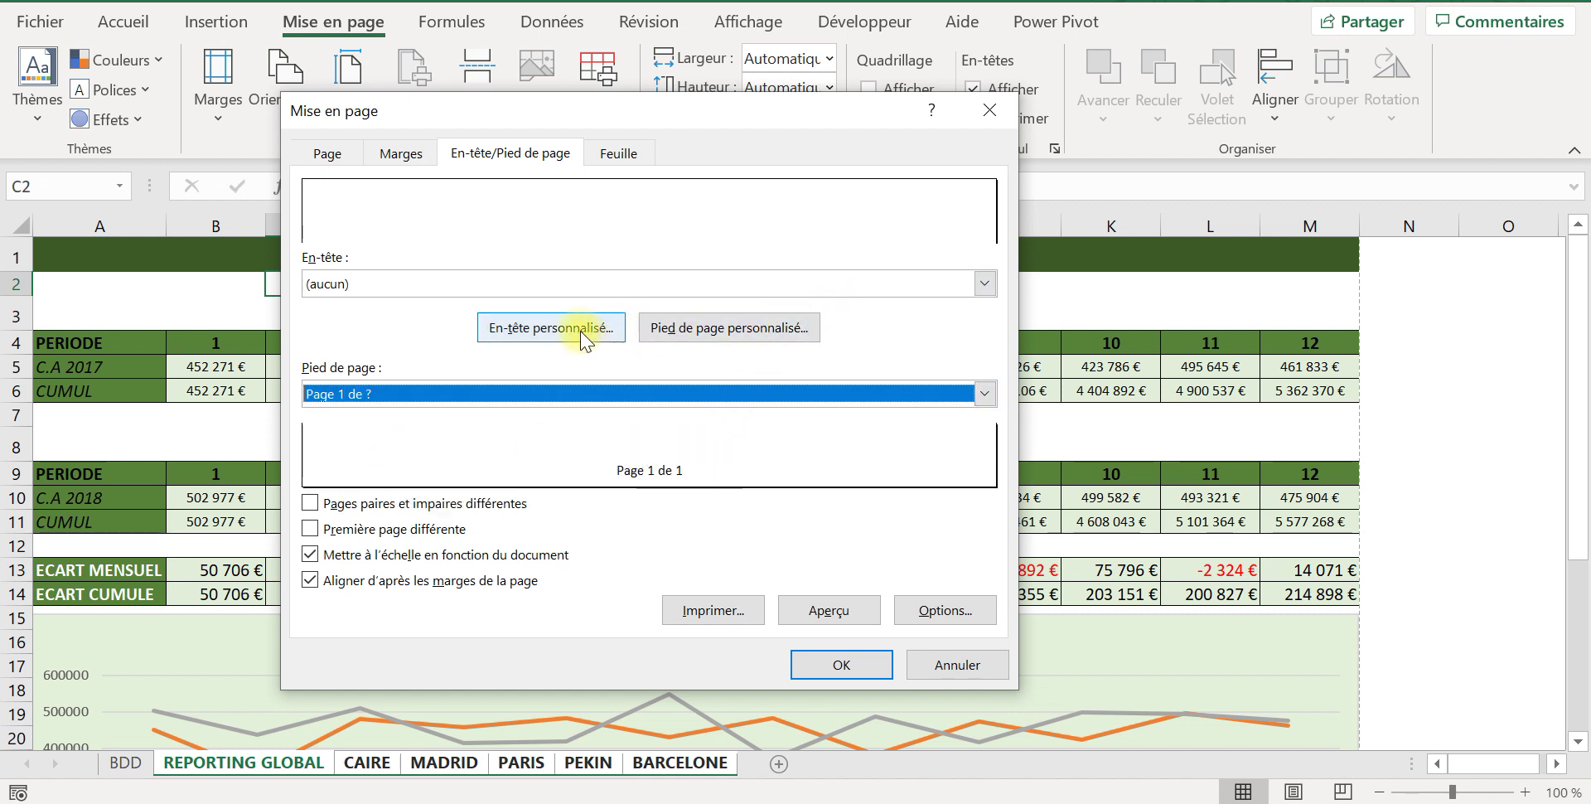
Move the 'Page &[Page] de &[Pages]' footer text from the centre section to Partie droite
click(707, 334)
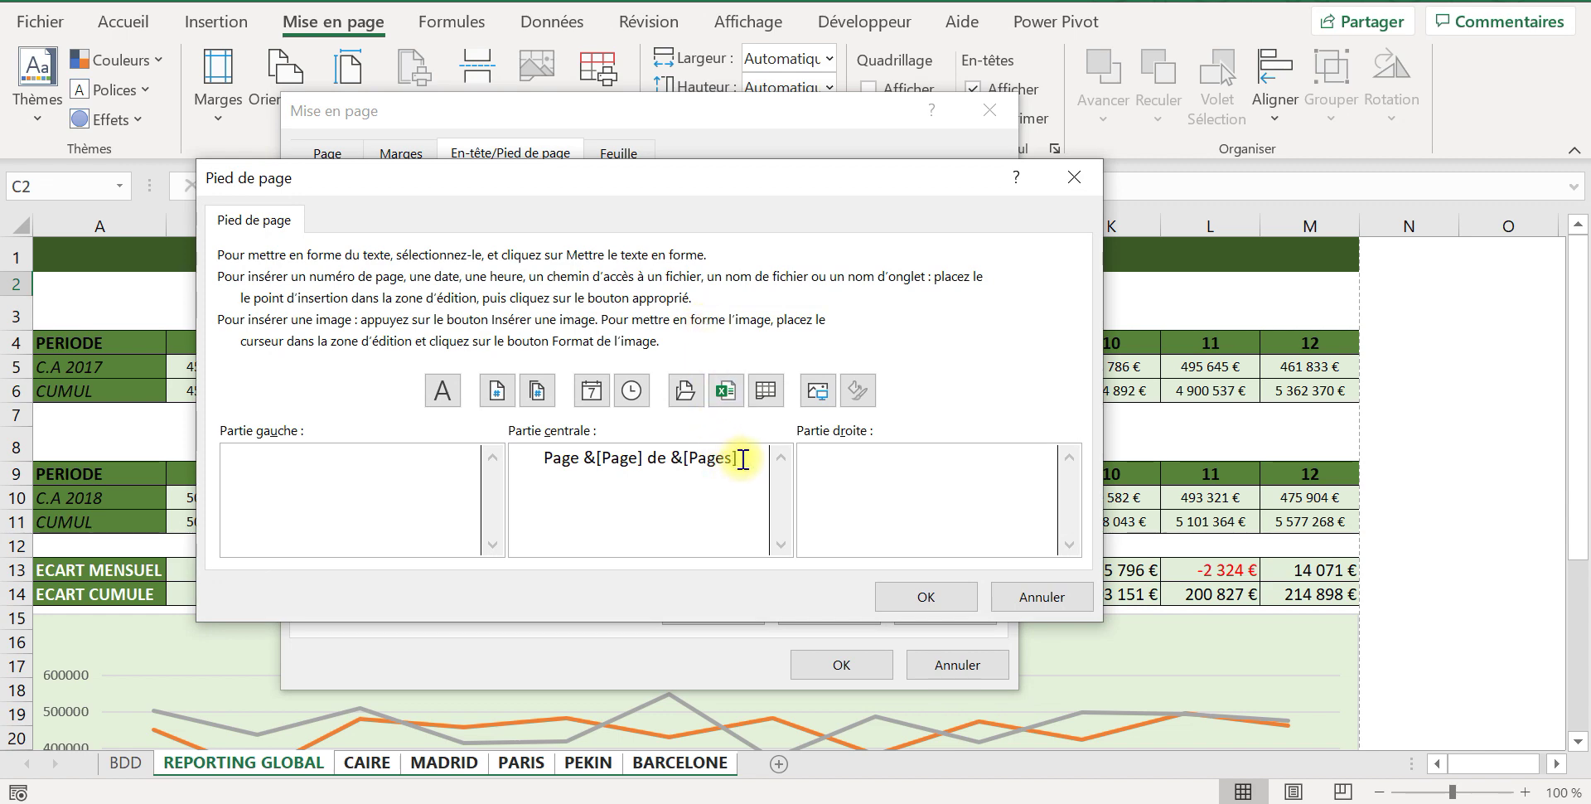
drag(743, 460, 511, 452)
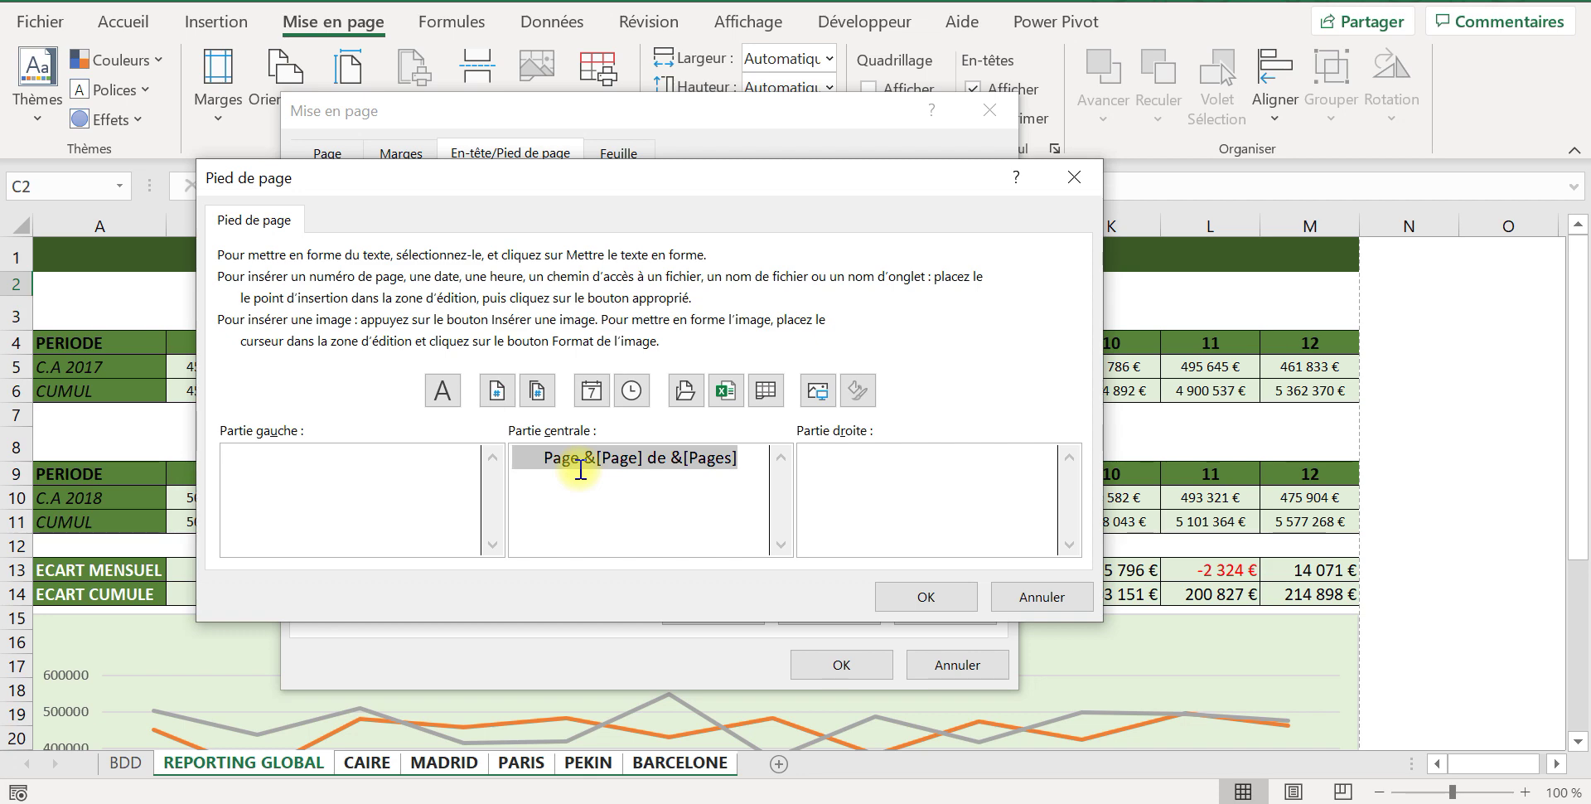
key(ctrl+c)
click(898, 457)
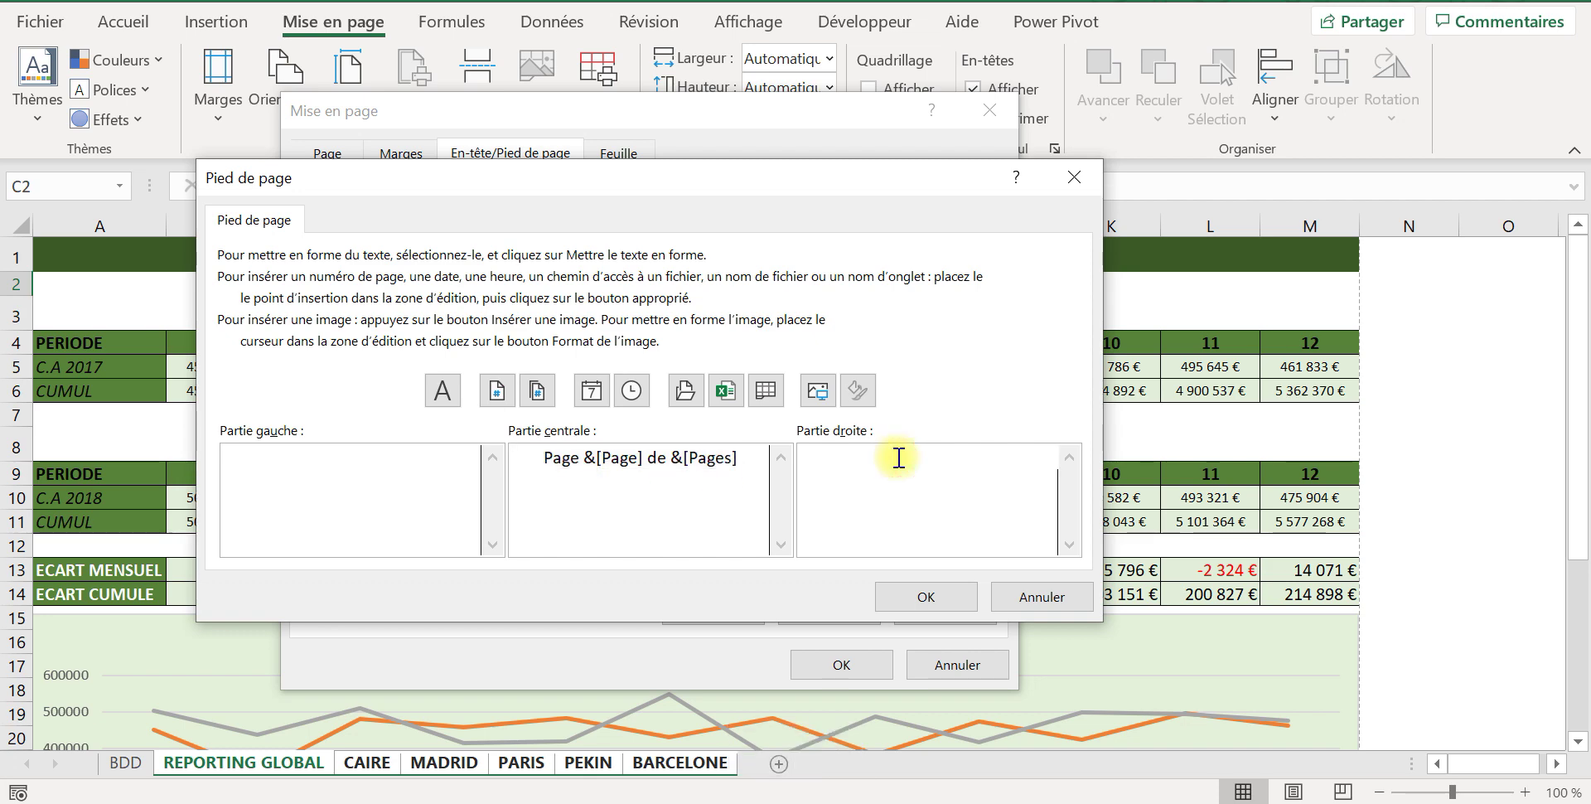
key(ctrl+v)
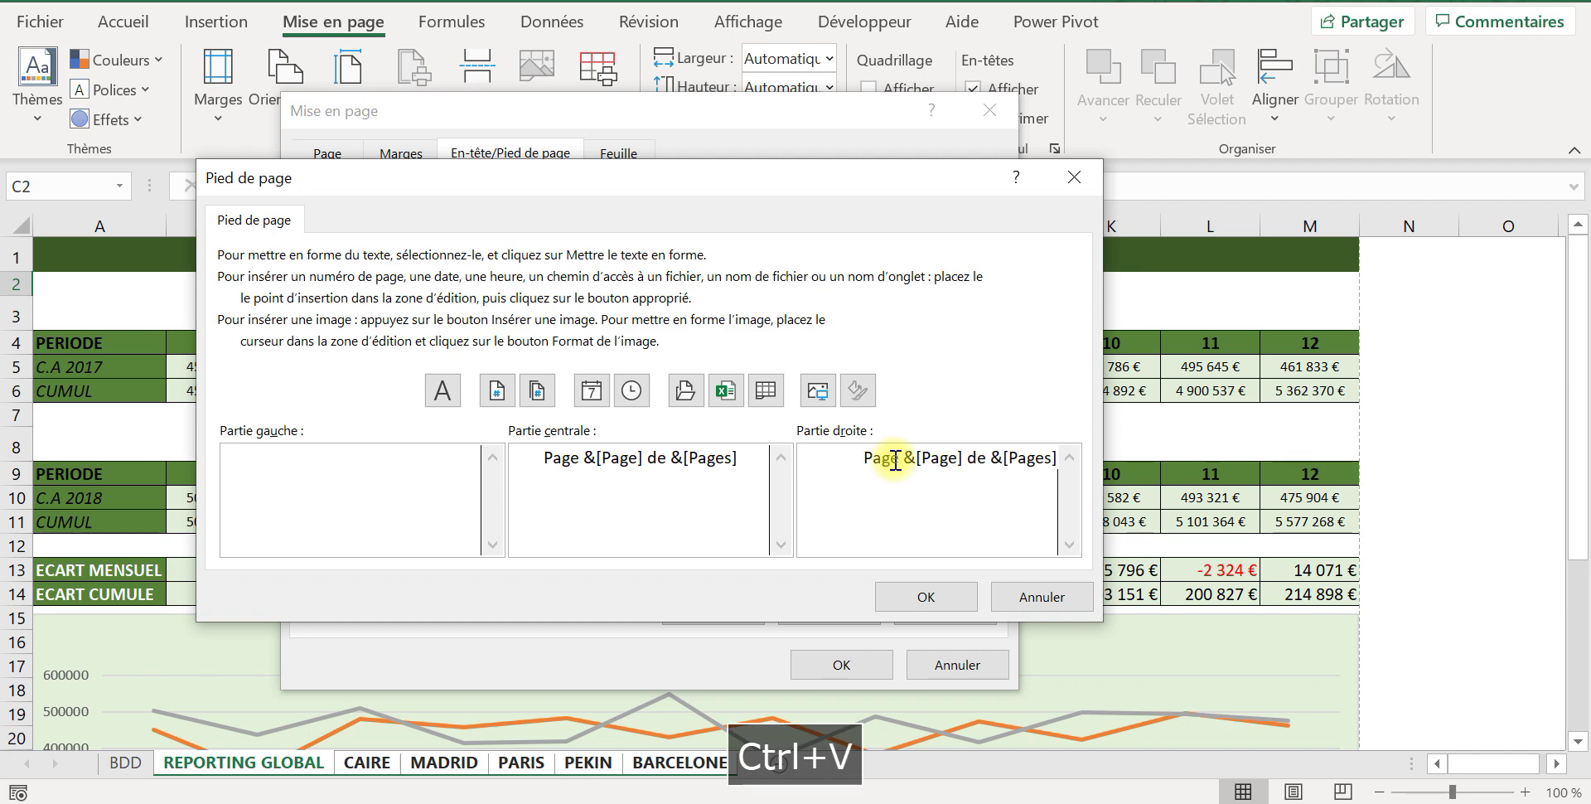
drag(749, 456, 517, 456)
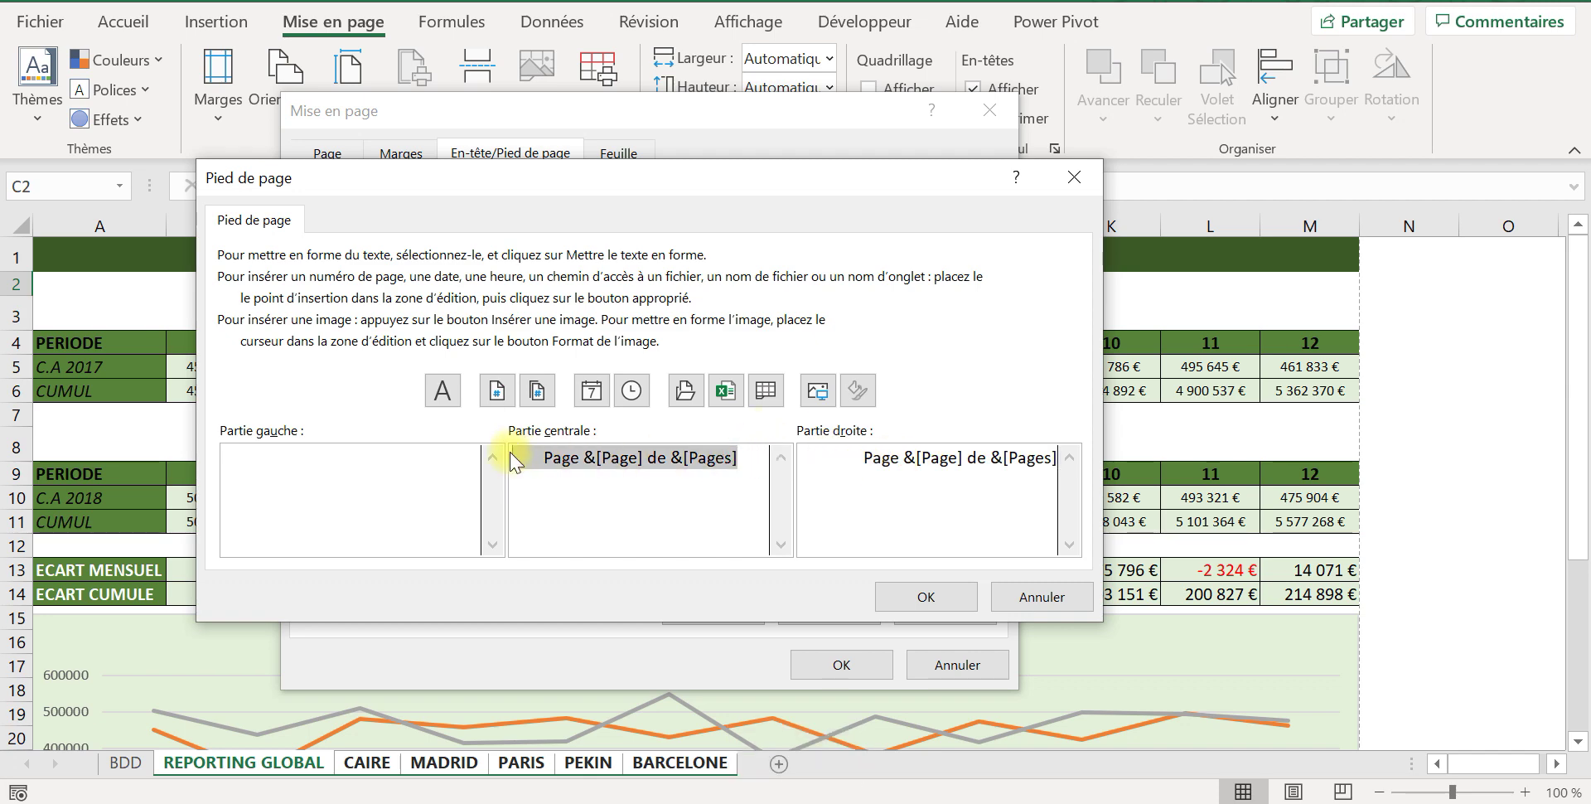
key(BackSpace)
click(934, 592)
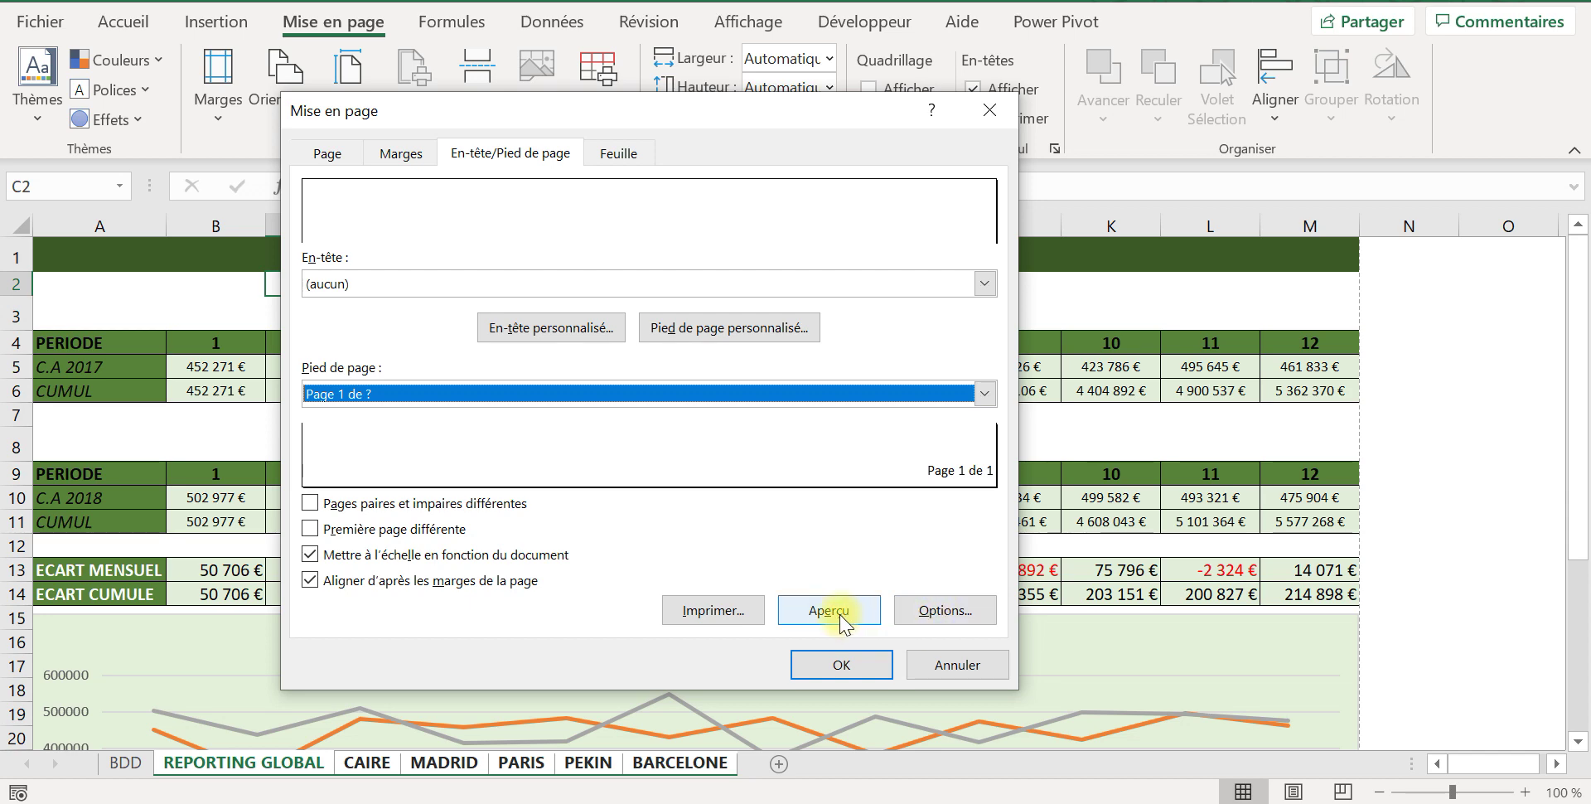
Preview all 6 landscape pages through BARCELONE, each with a bottom-right 'Page X de 6' footer
click(828, 610)
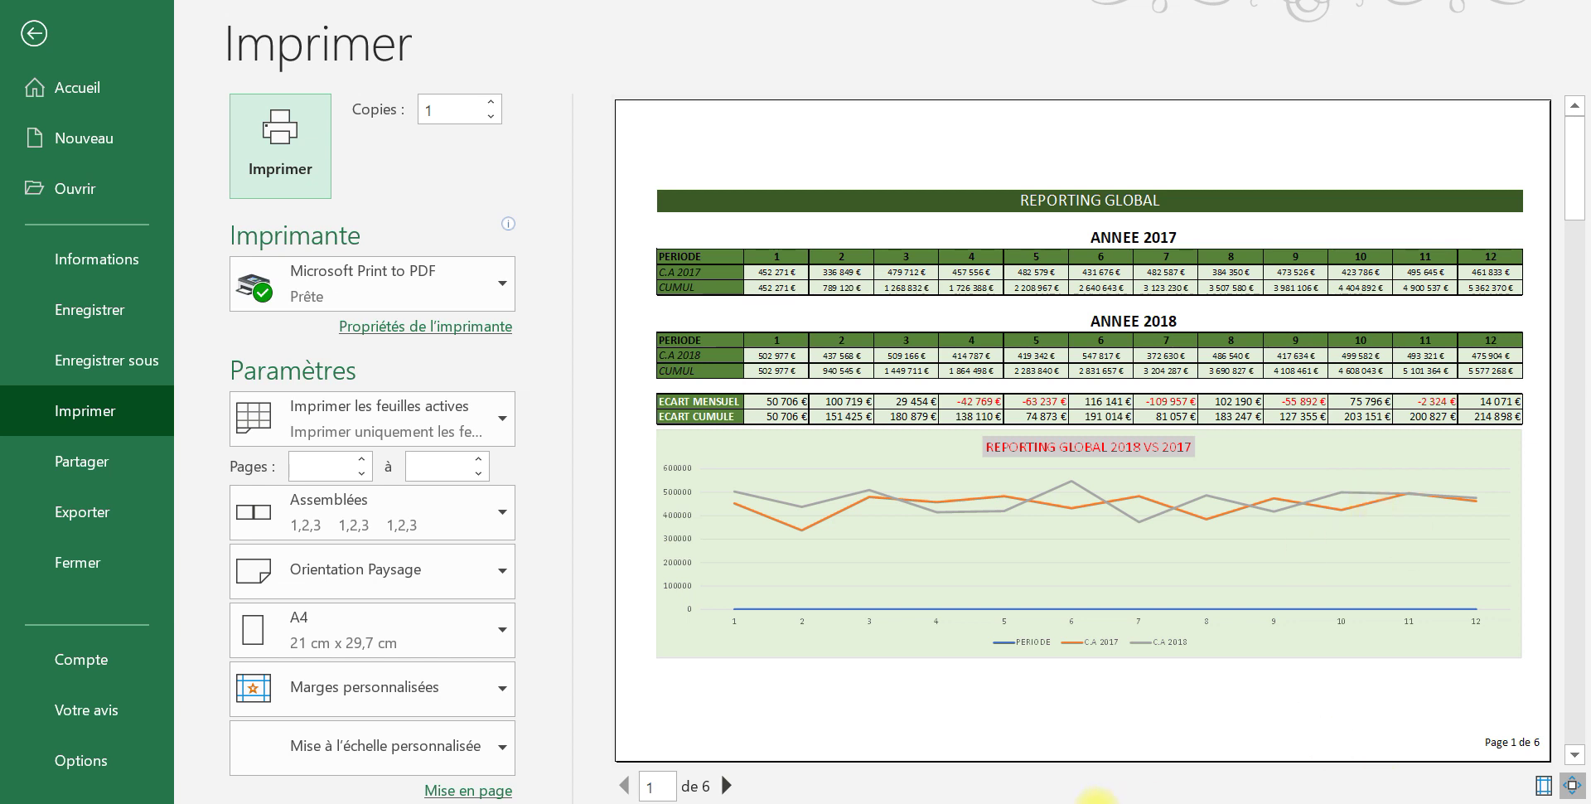
click(729, 786)
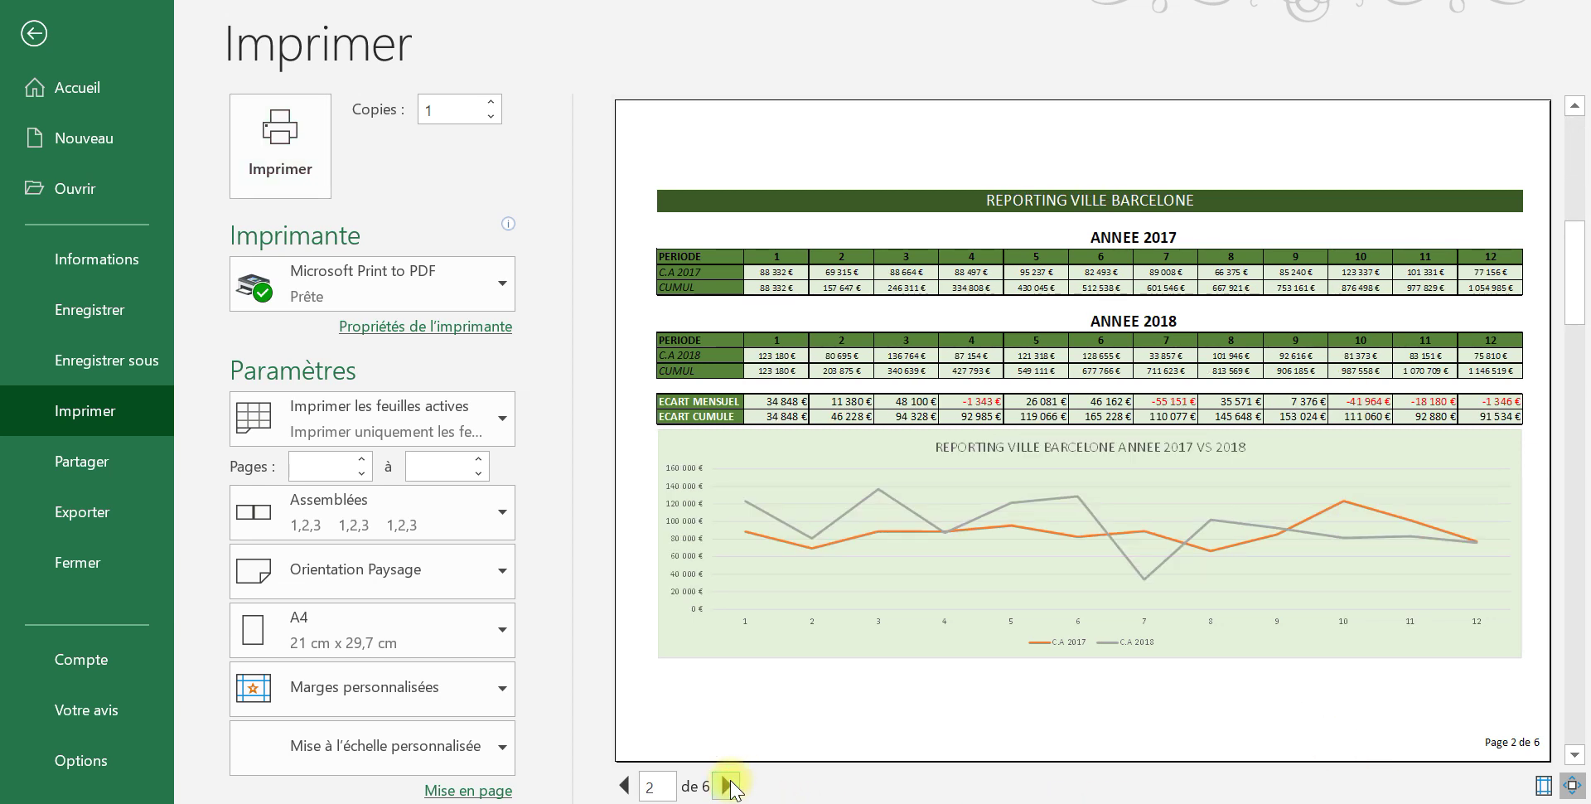
click(729, 786)
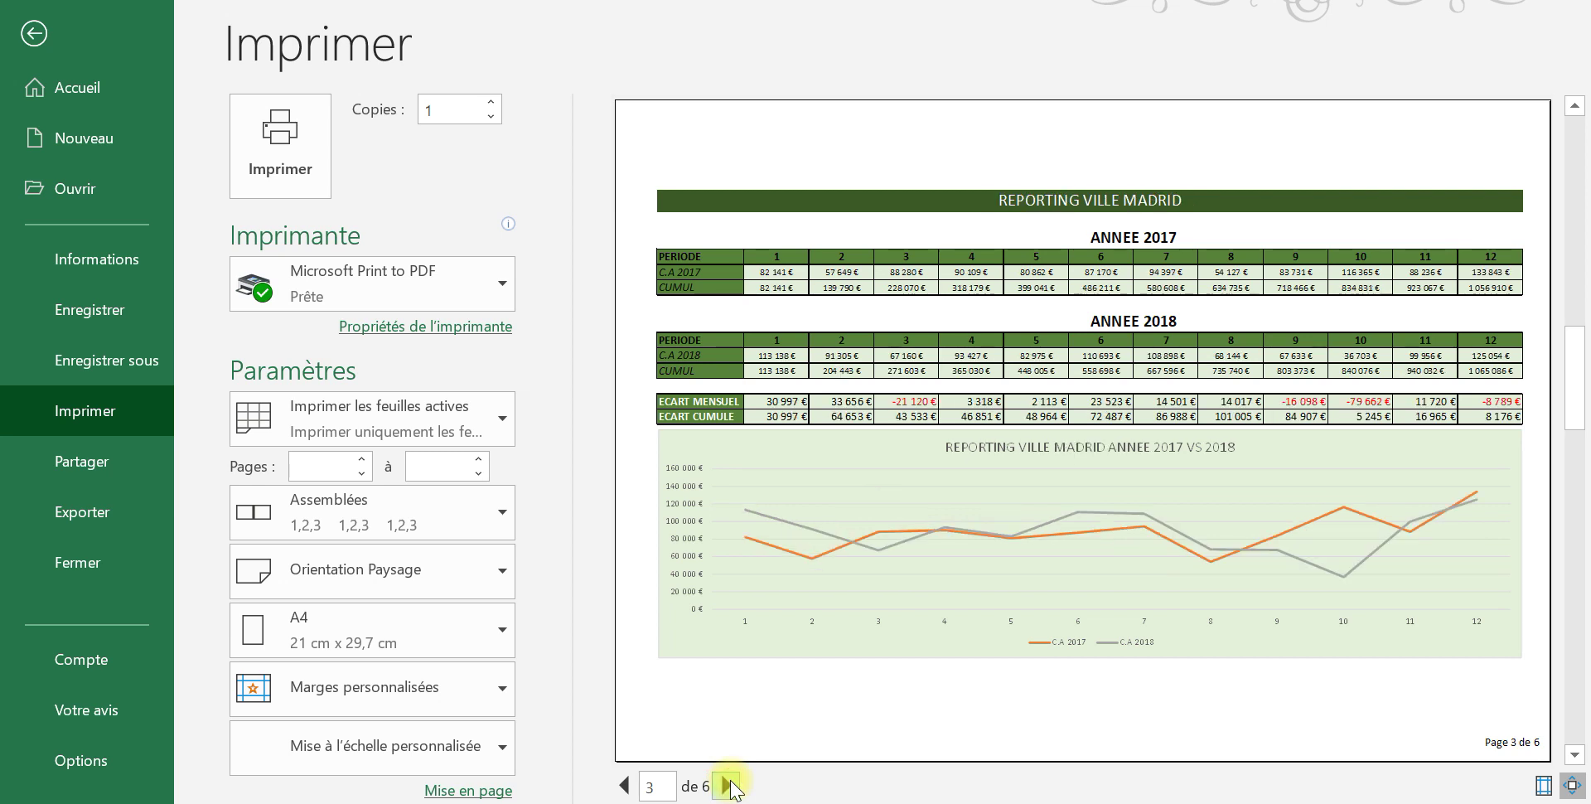
click(729, 786)
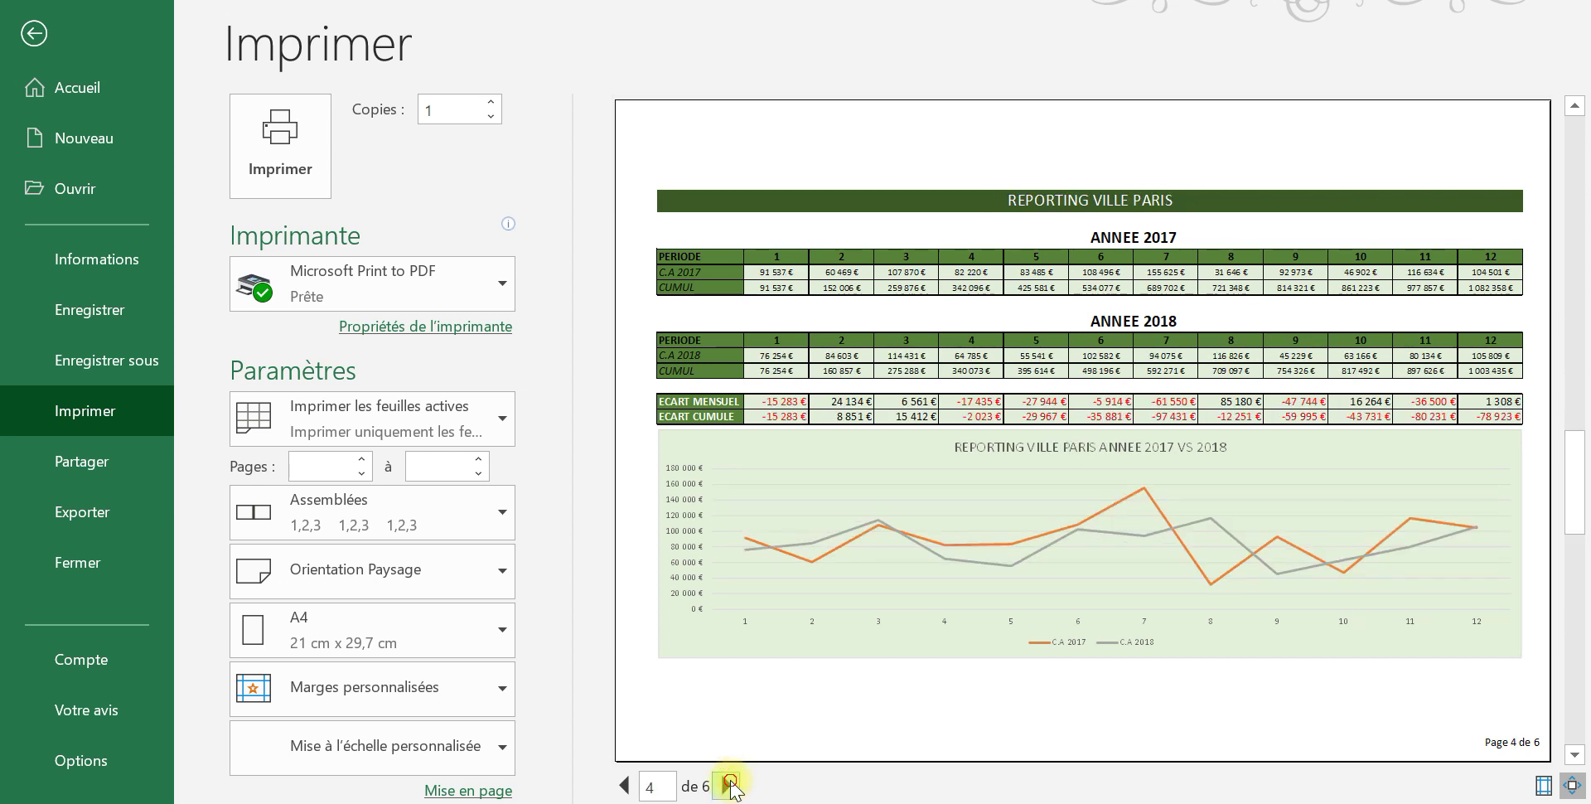
click(730, 786)
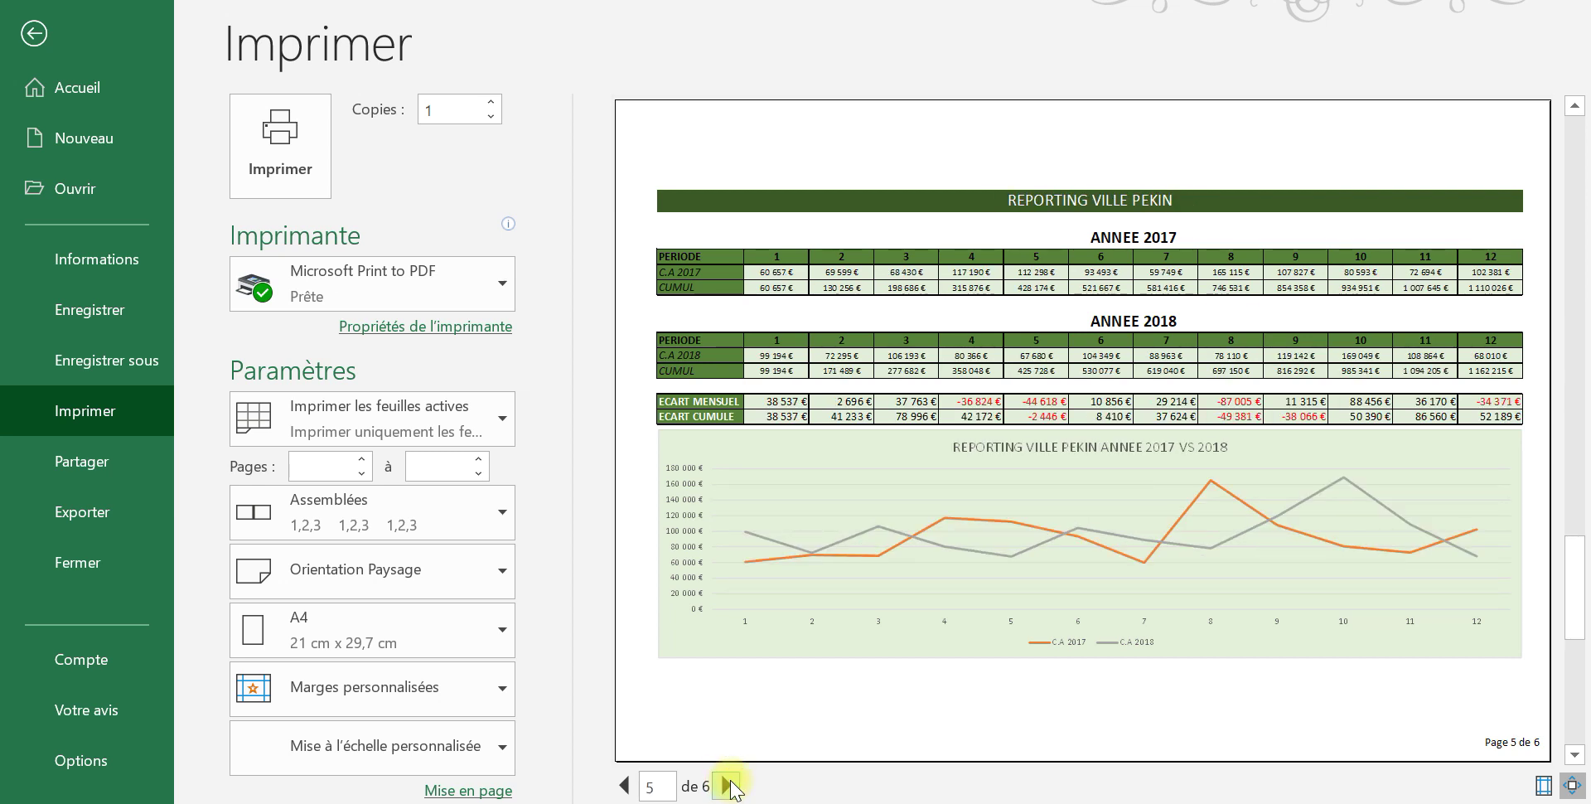
click(729, 785)
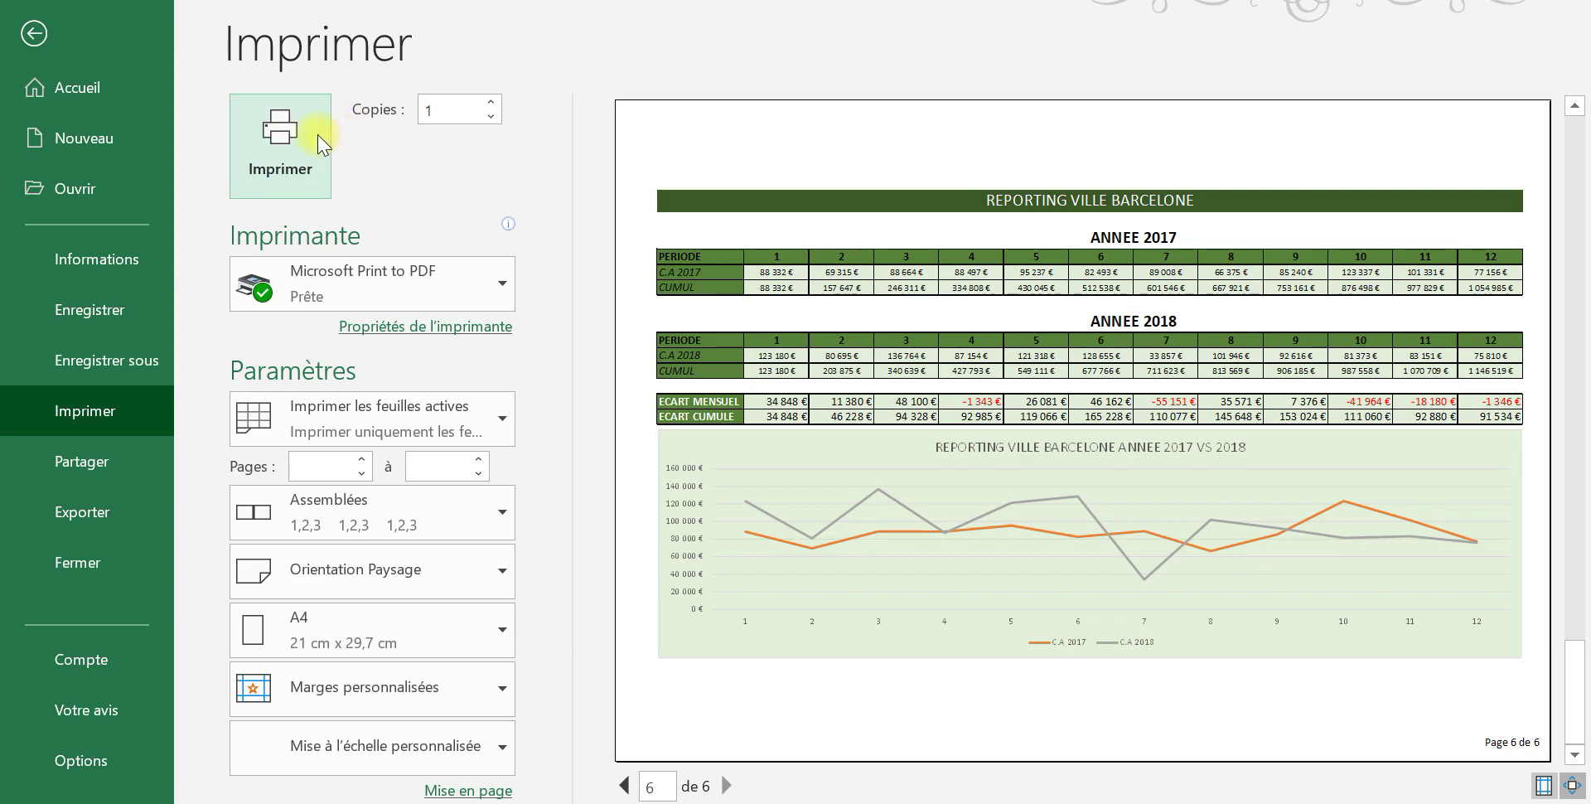
Exit the Imprimer view back to the REPORTING GLOBAL worksheet
click(33, 35)
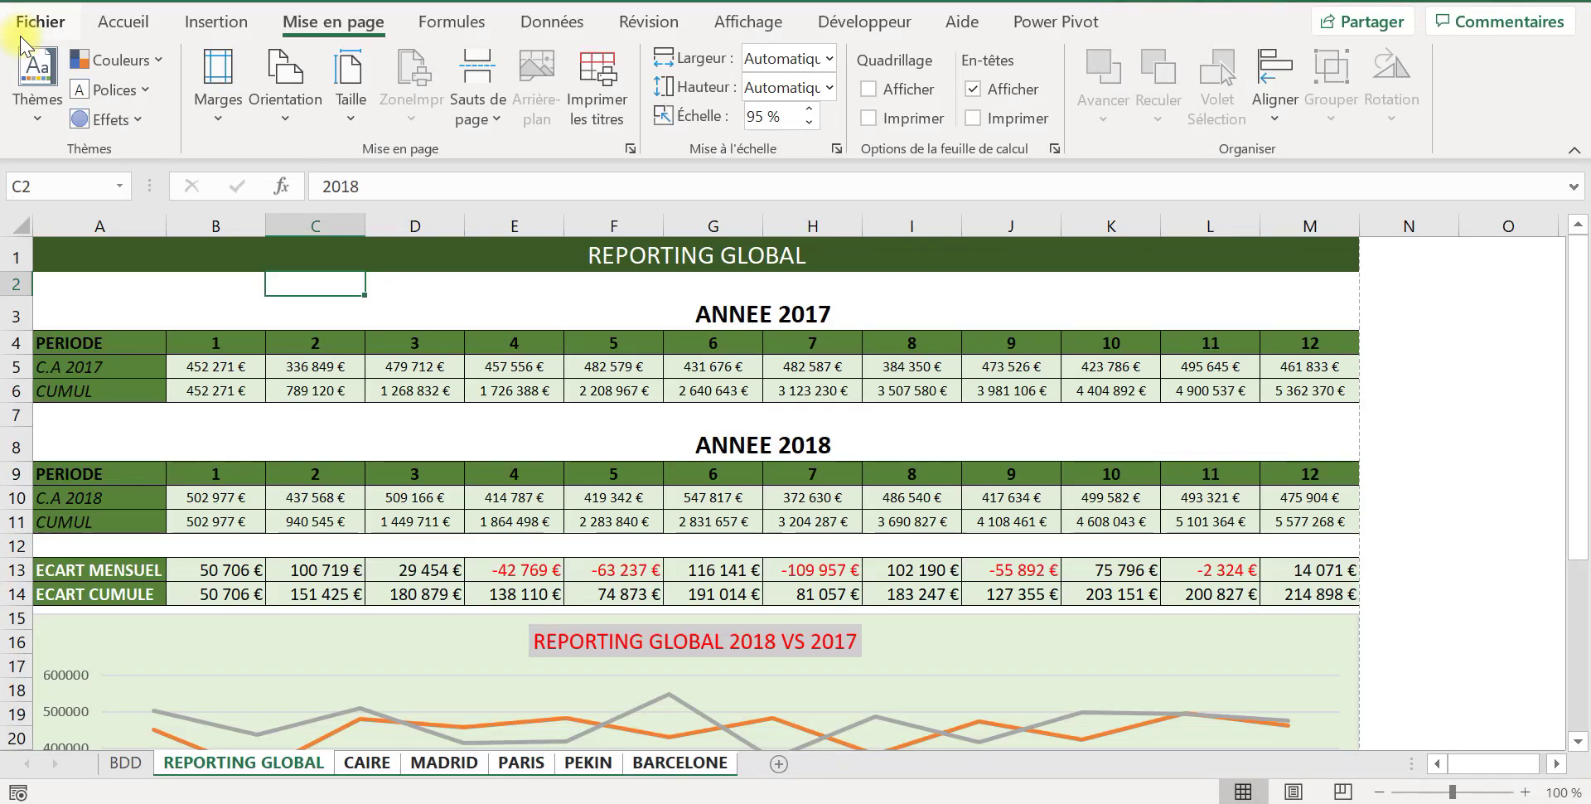